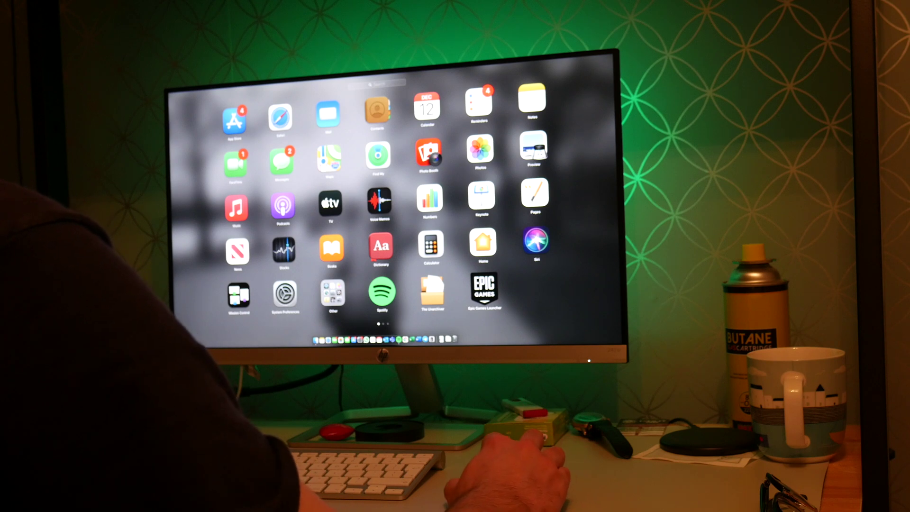
Step: Launch QuickTime Player from Launchpad's Other folder, then dismiss Launchpad and close the News window
left_click(334, 294)
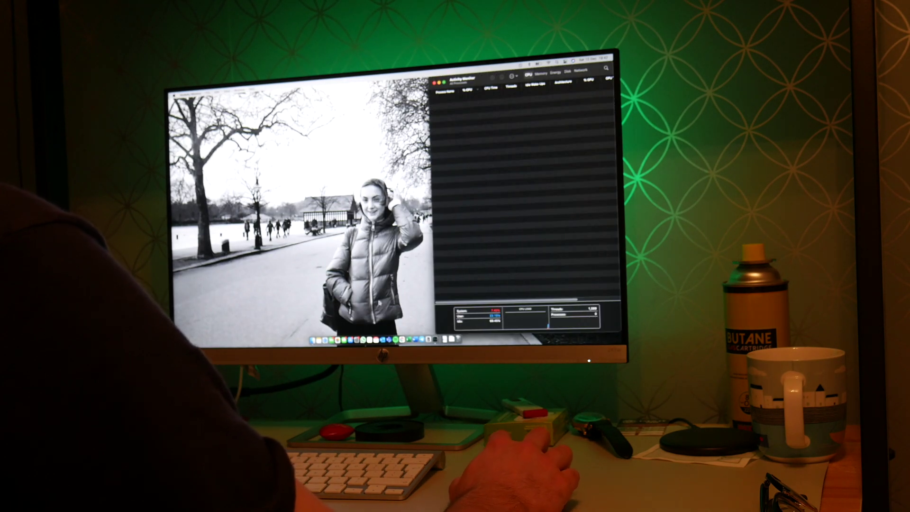
key("F4")
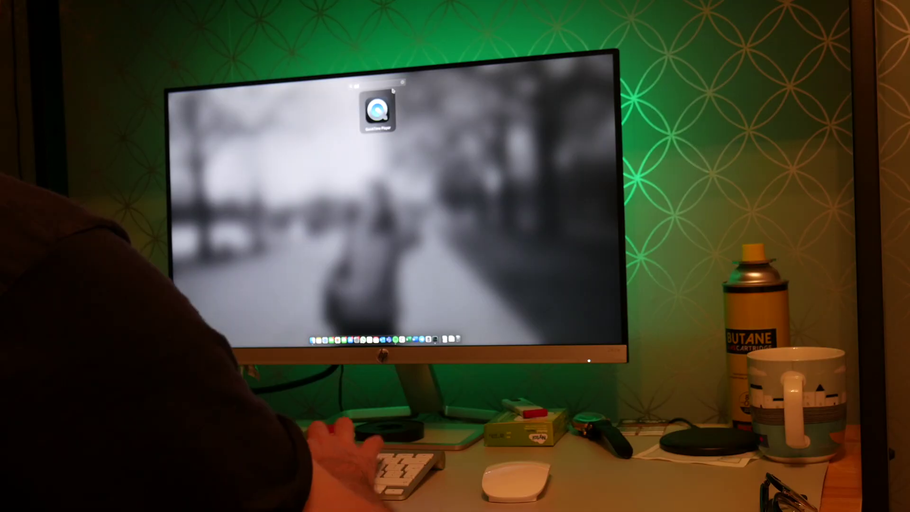
left_click(378, 103)
key("F4")
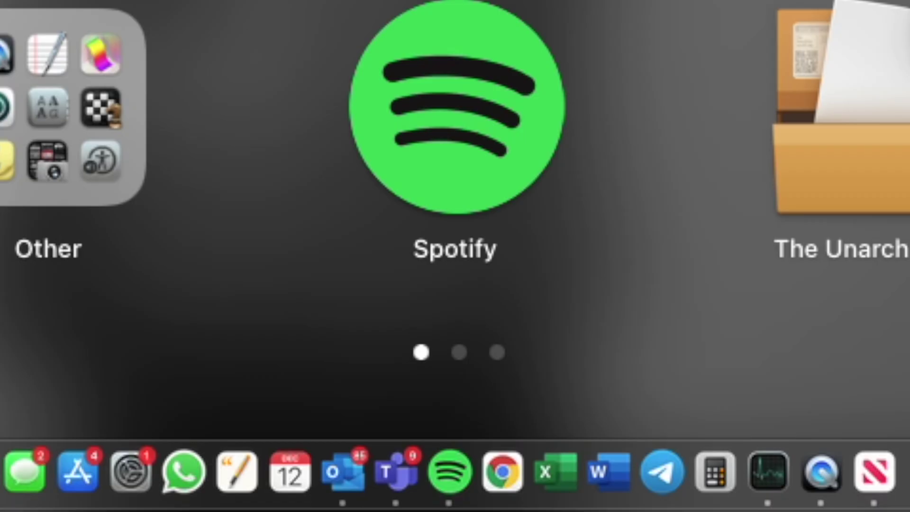
key("Escape")
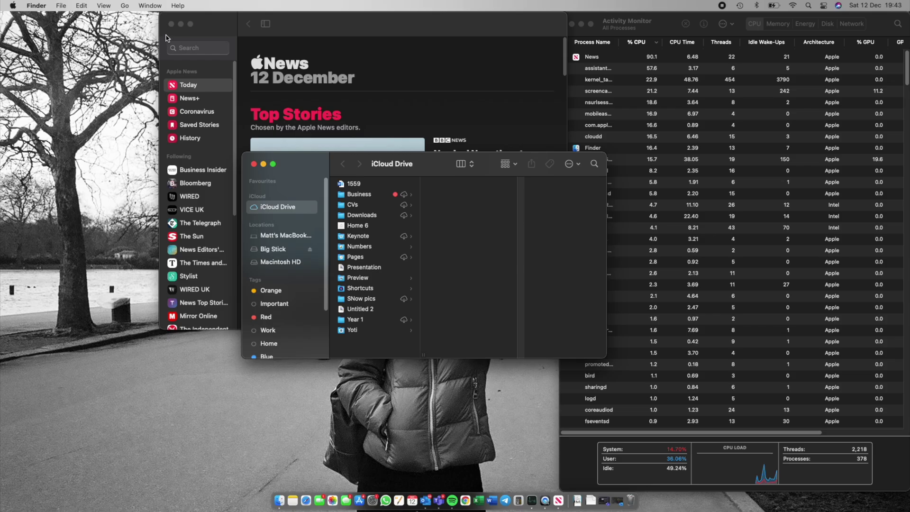
key("super+w")
Step: Navigate Finder to Business > Year 3 > BEP3010
left_click(359, 195)
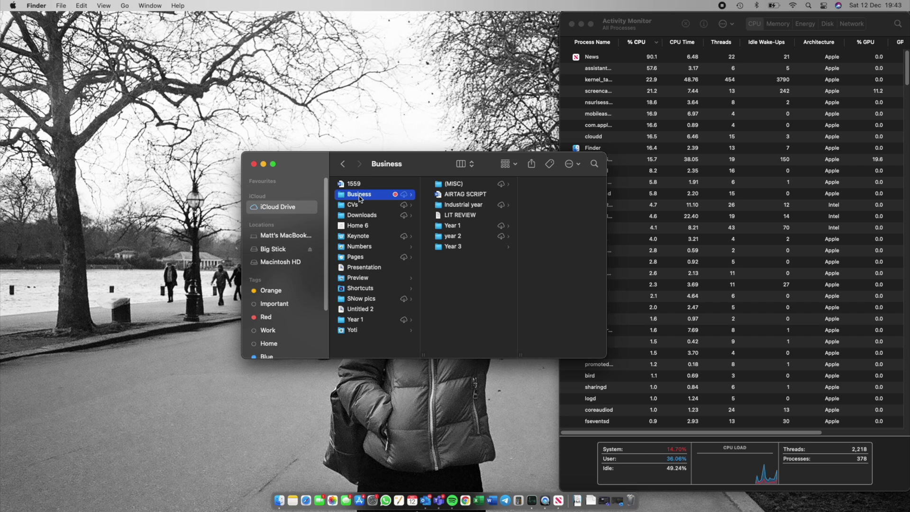
left_click(453, 246)
left_click(548, 185)
left_click(549, 184)
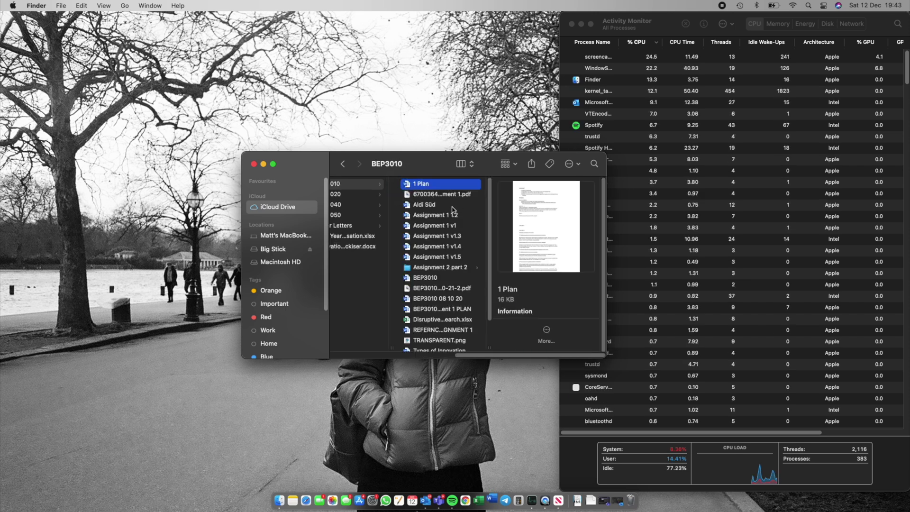
Step: Open Assignment 1 1.2, the assignment plan, Types of Innovation, Analytical Report Brief and Project Proposal Pretty, then view all windows
double_click(453, 215)
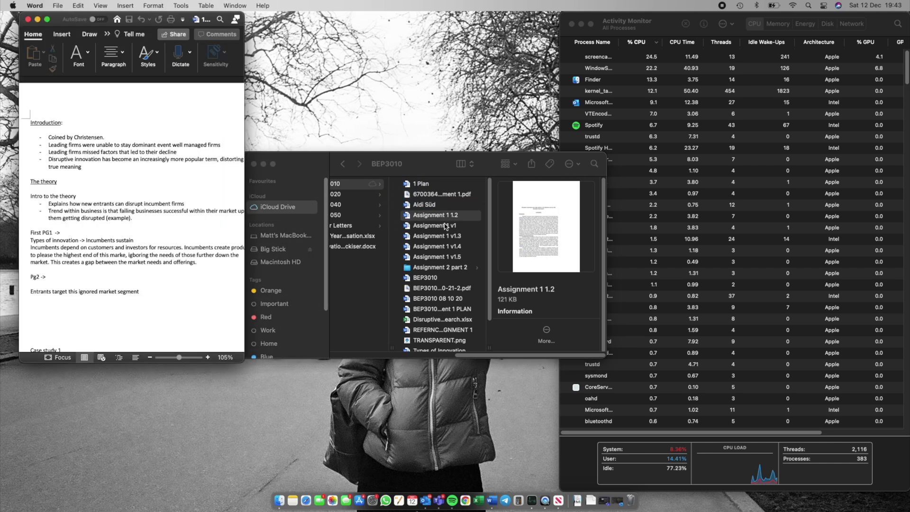
left_click(446, 226)
left_click(446, 236)
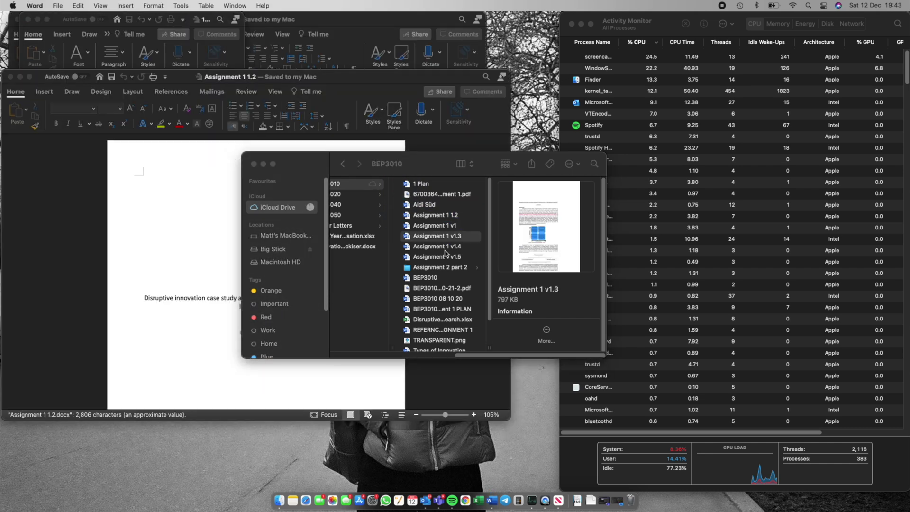
double_click(441, 309)
double_click(439, 350)
double_click(458, 193)
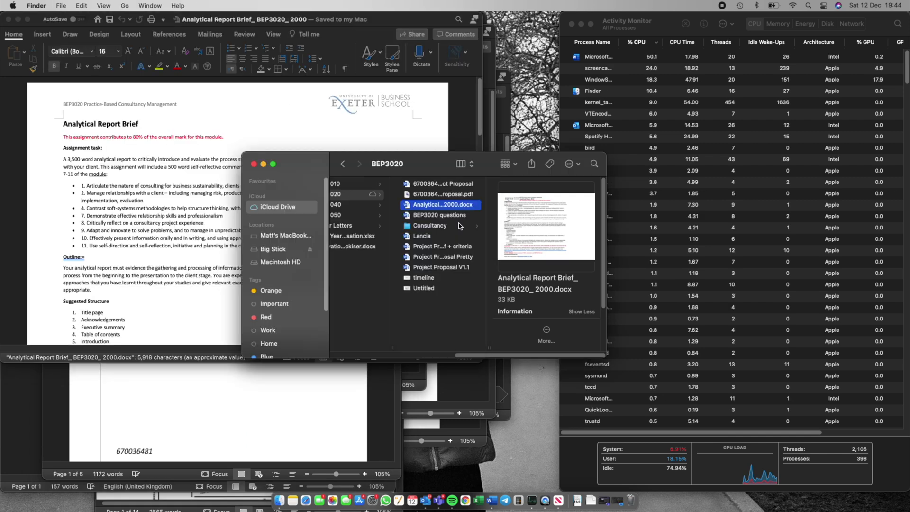
double_click(462, 256)
key("ctrl+Up")
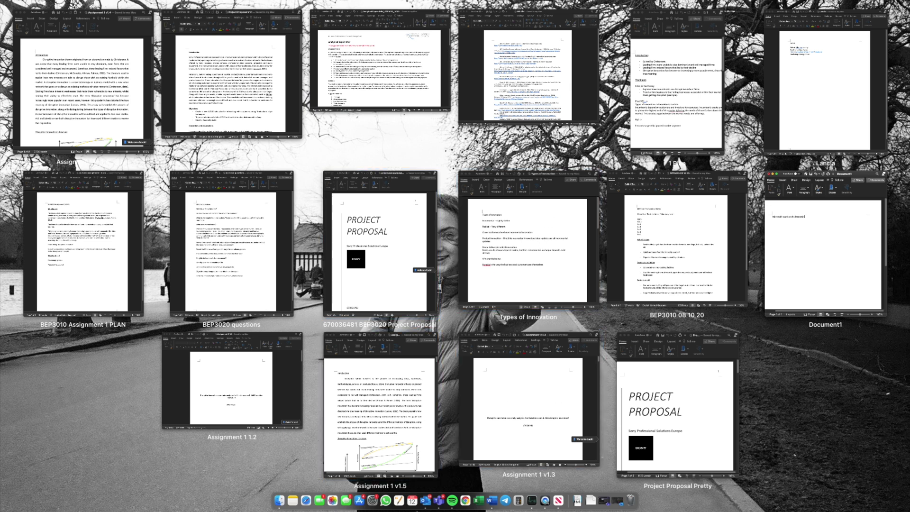
Step: Type 'I currently have 16 documents' in Document1, cancel the log-out prompt, and hide Word
left_click(817, 244)
type("I currently ha")
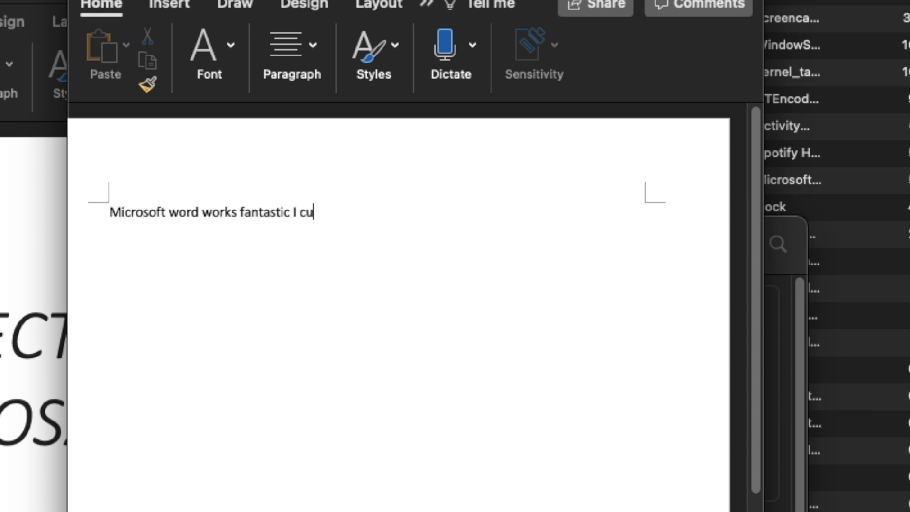
type("ve 16 documents open")
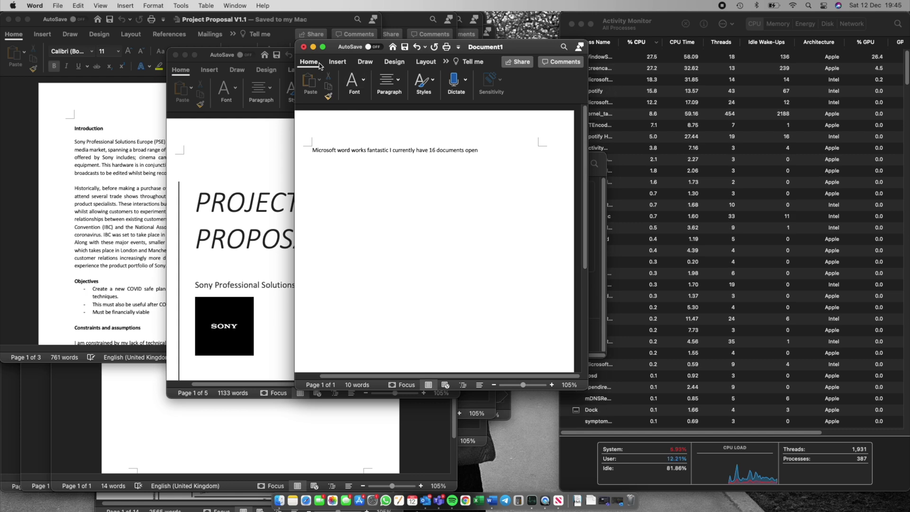
key("shift+super+q")
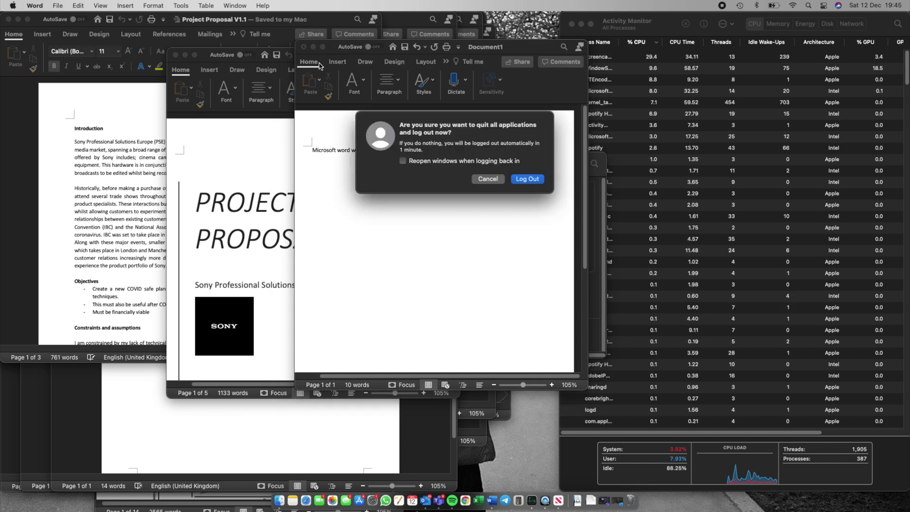
left_click(495, 180)
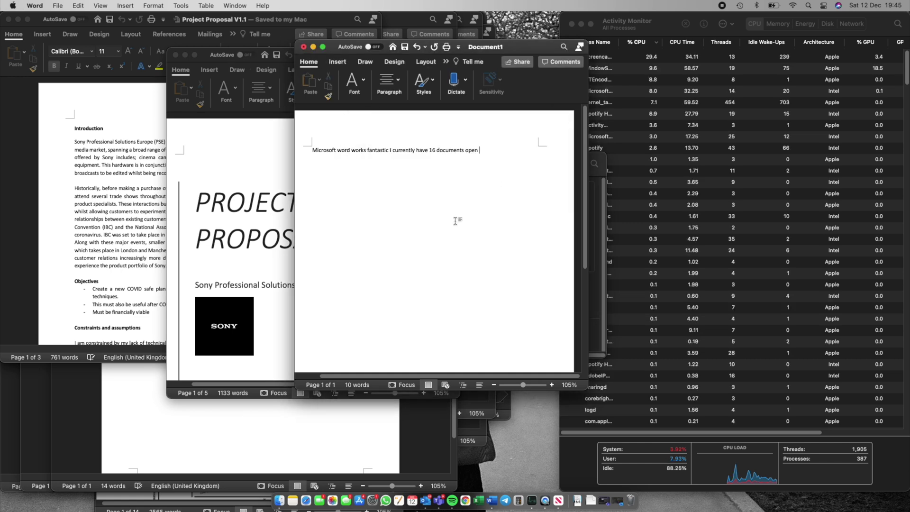
key("super+h")
Step: Open the McKinsey paper and International framework PDFs in Preview, narrowing the PDF window
double_click(372, 218)
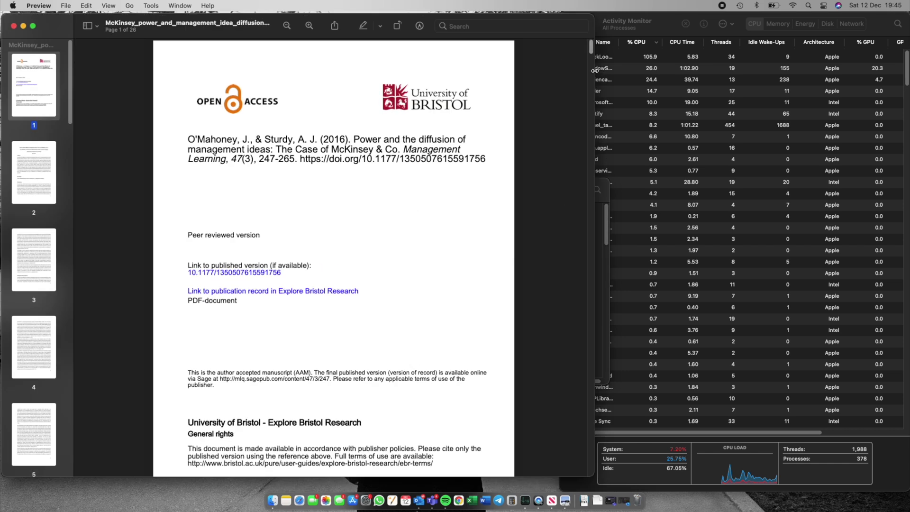
left_click_drag(590, 72, 332, 98)
right_click(415, 222)
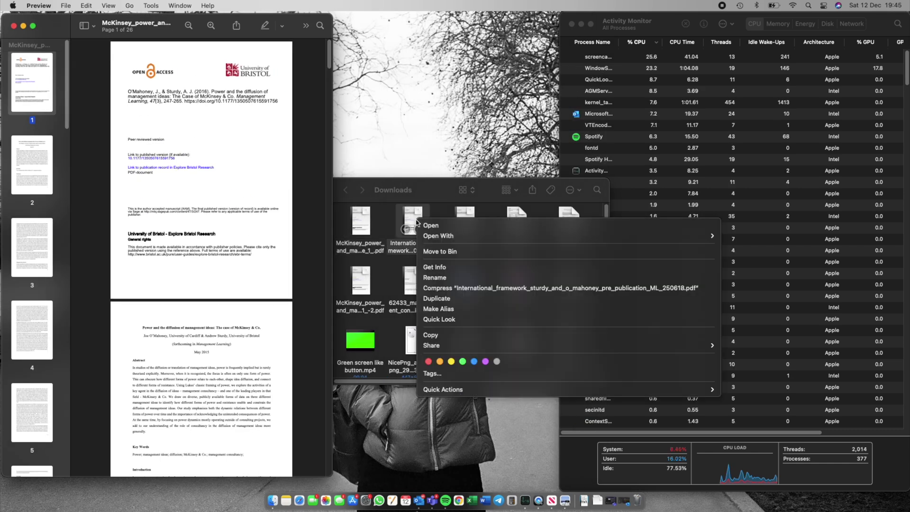
key("Escape")
double_click(413, 222)
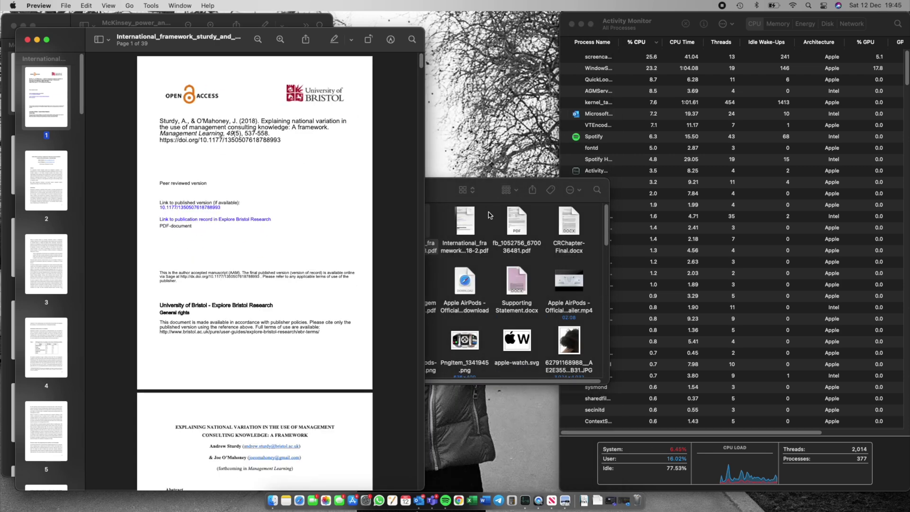
left_click(545, 27)
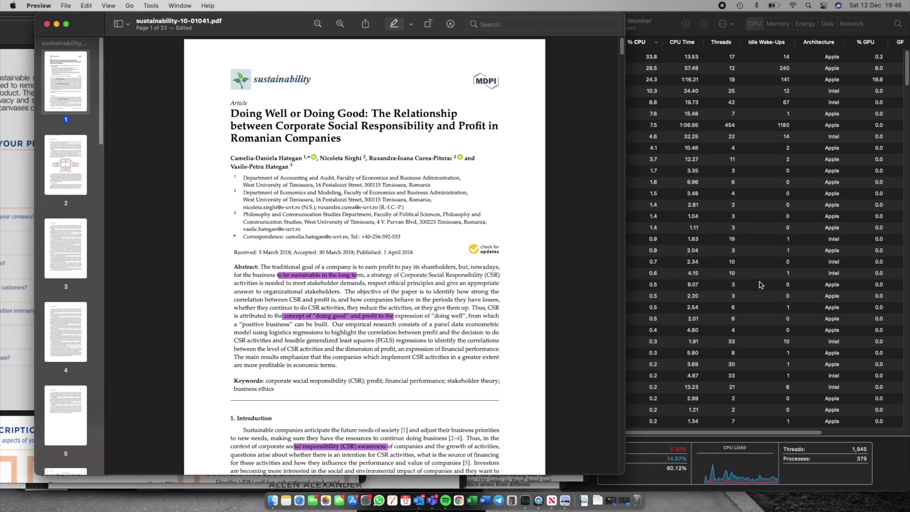
Step: In the sustainability PDF, highlight the phrases on long-term sustainability, doing good and CSR awareness
left_click(701, 462)
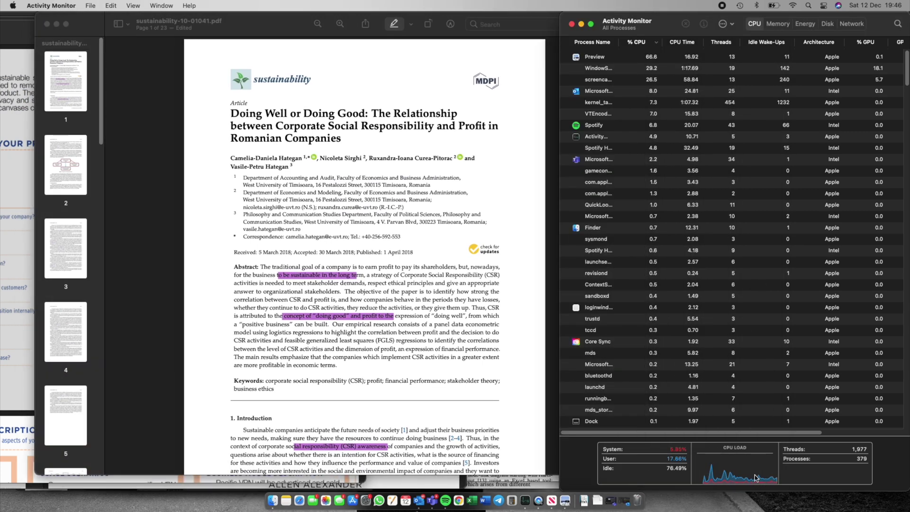
left_click(451, 283)
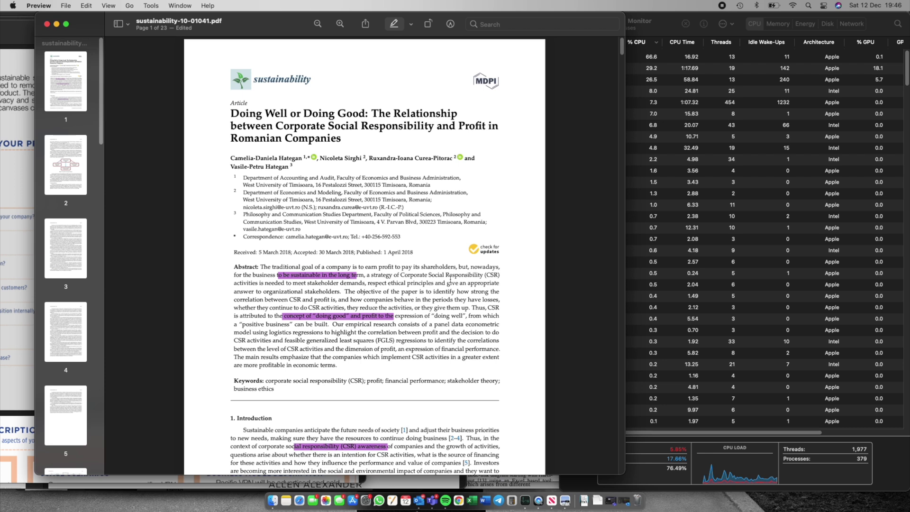
key("ctrl+Down")
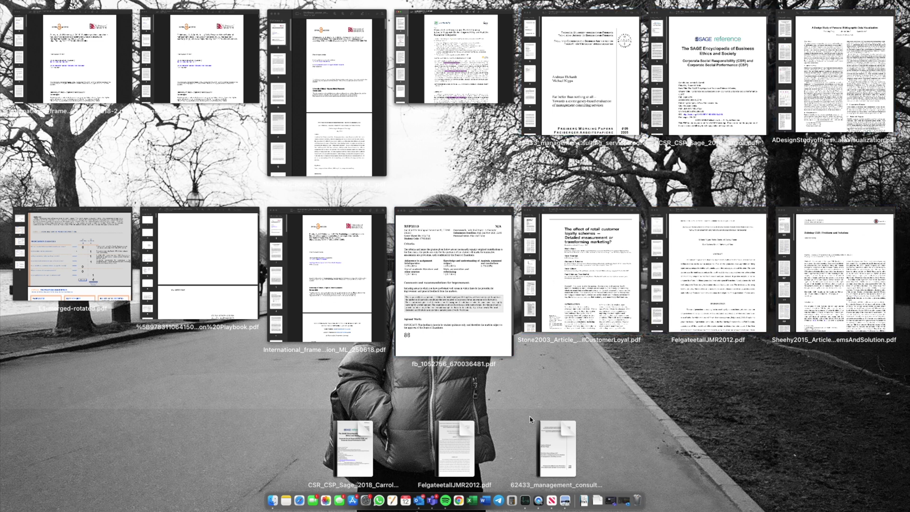
key("Escape")
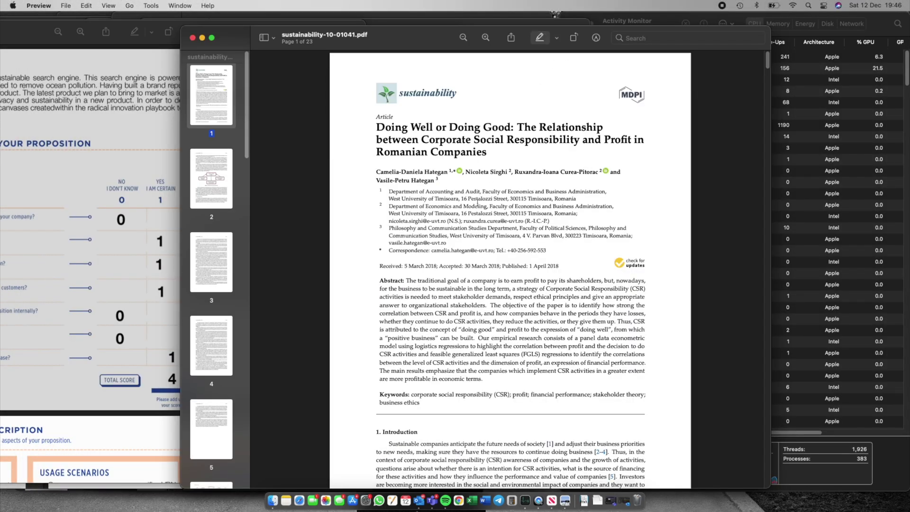
left_click_drag(423, 289, 504, 289)
left_click_drag(429, 330, 539, 330)
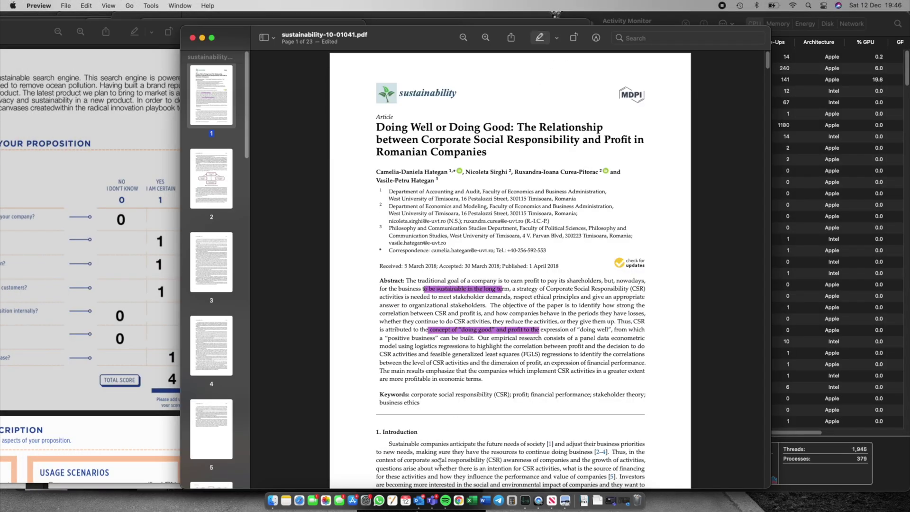
left_click_drag(439, 460, 535, 460)
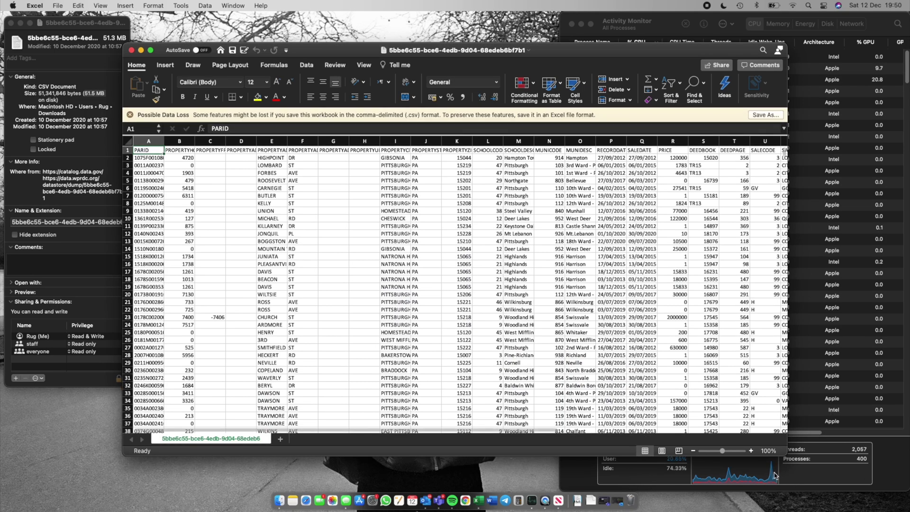
Step: Resize and reposition the Excel window and close the possible data loss warning
left_click(774, 478)
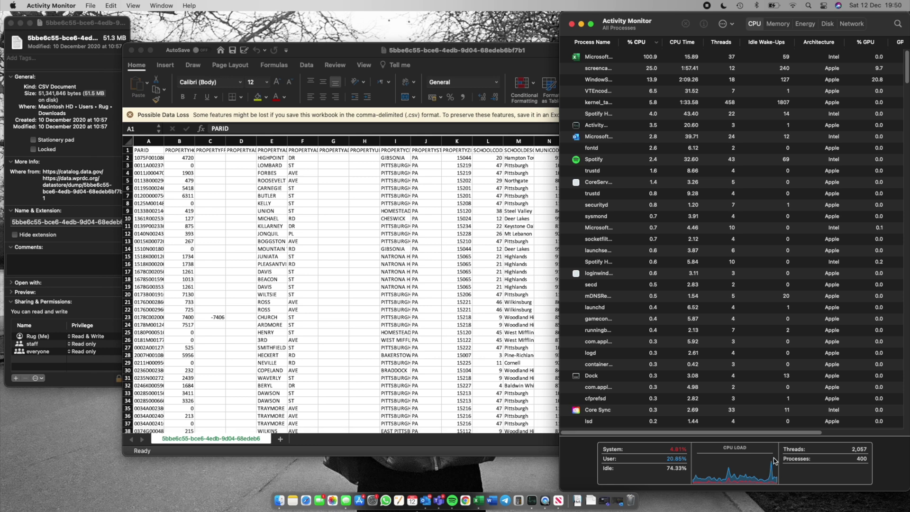
double_click(535, 67)
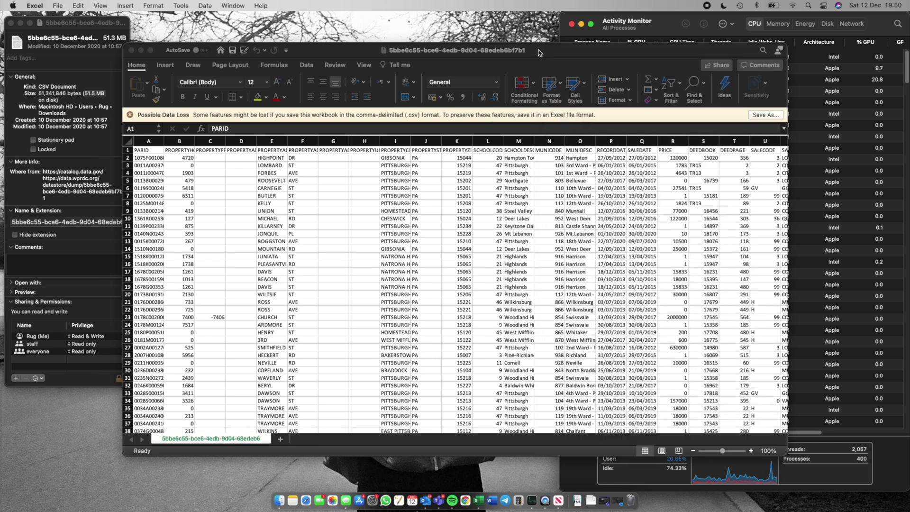
left_click_drag(485, 34, 432, 5)
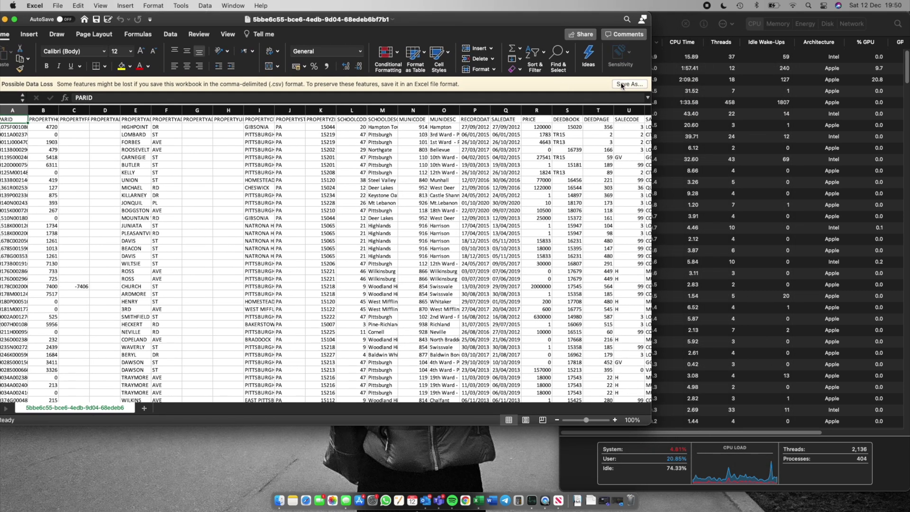
left_click_drag(199, 22, 227, 22)
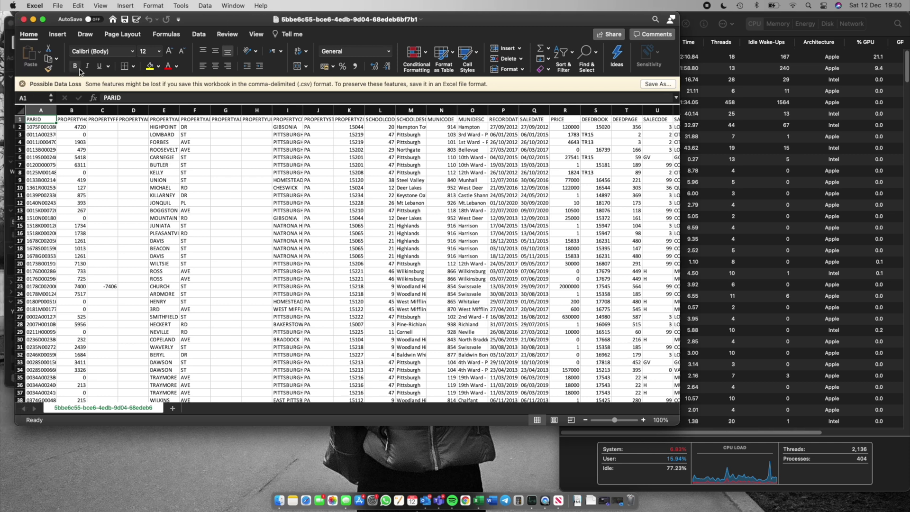
left_click(22, 84)
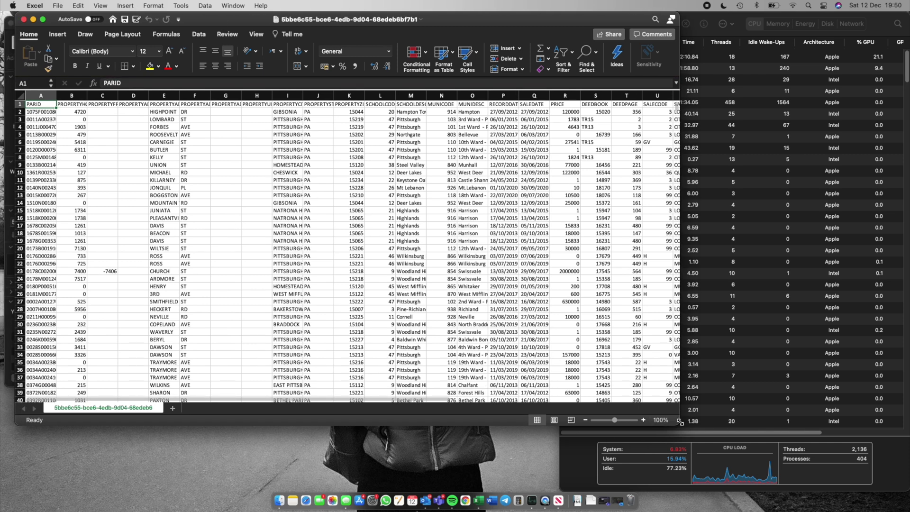
left_click_drag(680, 422, 577, 491)
Step: Jump to the last data row, 307757, and back to the top, then select the full data range
left_click(324, 282)
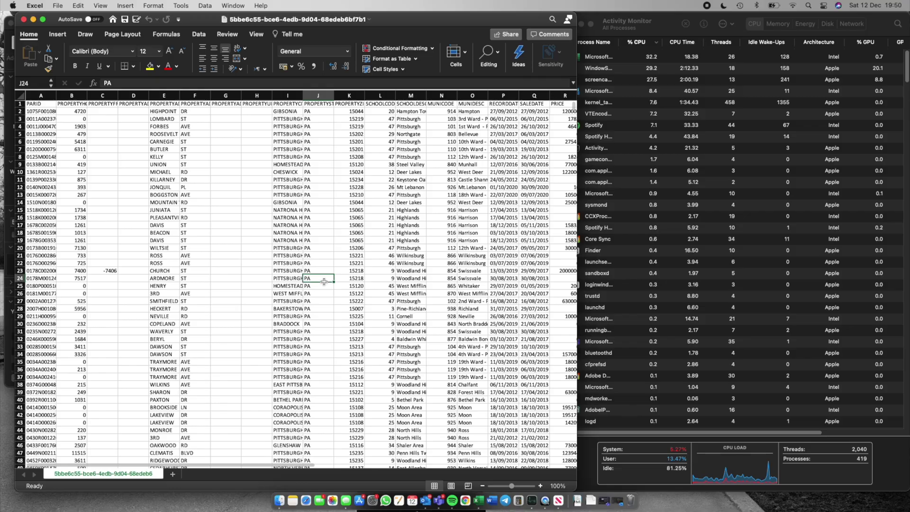
key("super+Down")
scroll(324, 282, "down", 2)
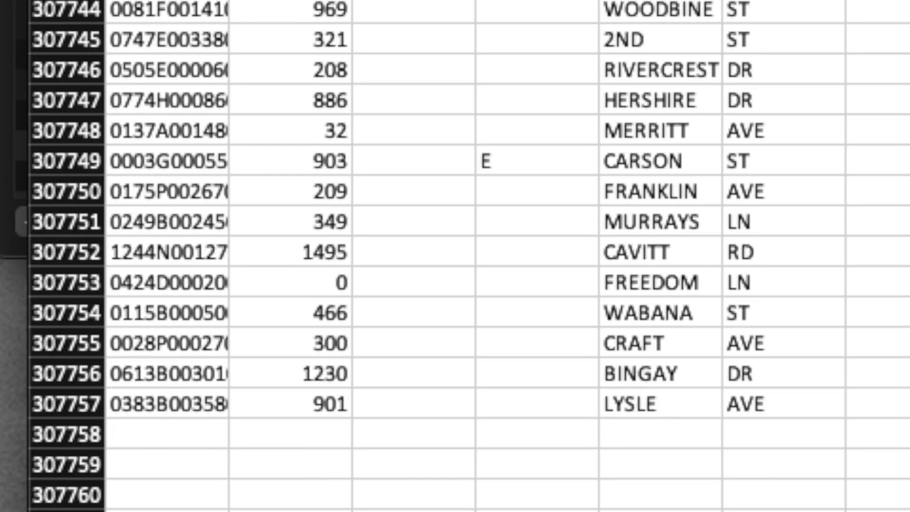
key("Up")
key("Up")
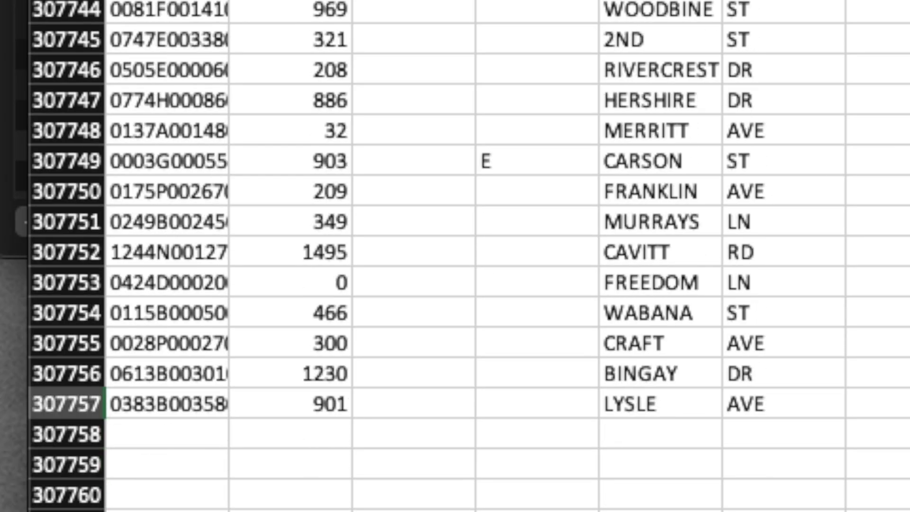
key("super+Up")
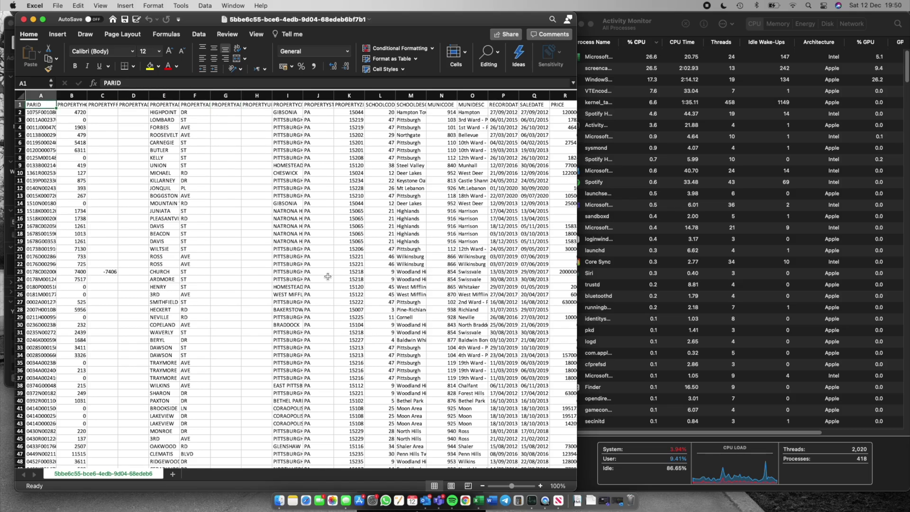
key("shift+super+Right")
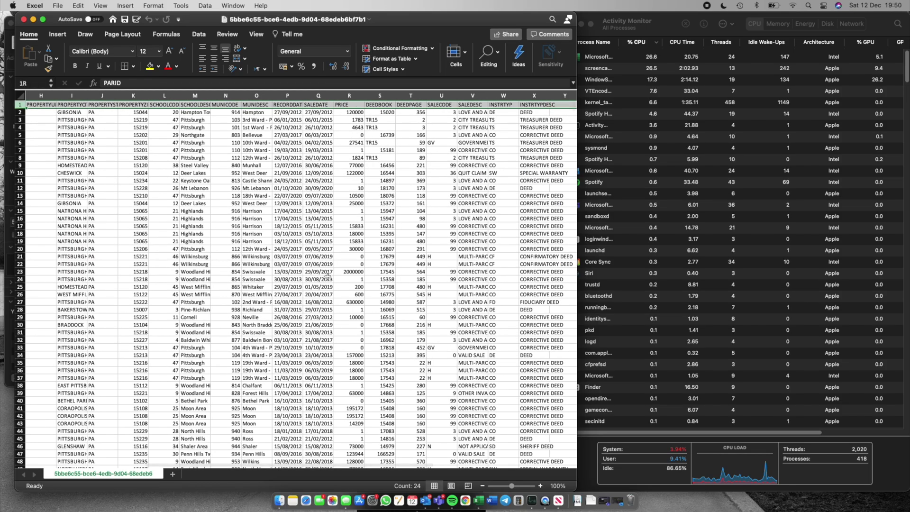
key("shift+super+Down")
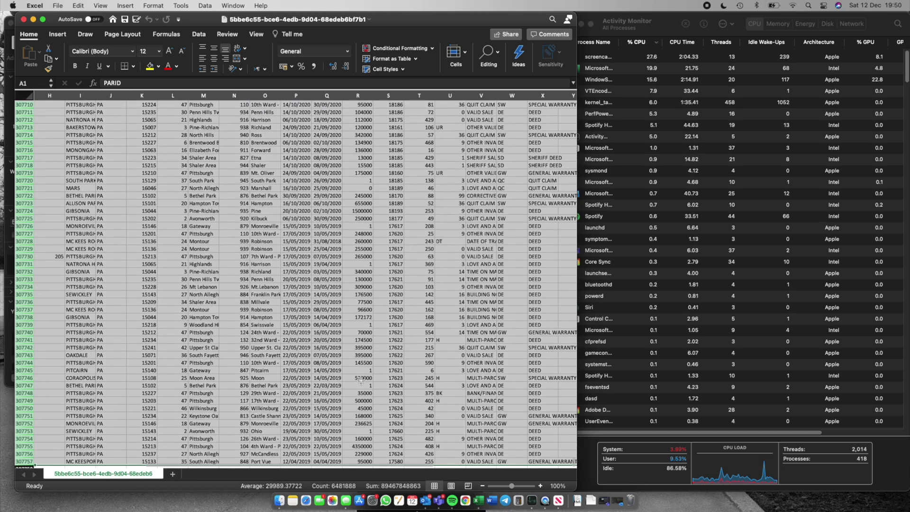
left_click(240, 303)
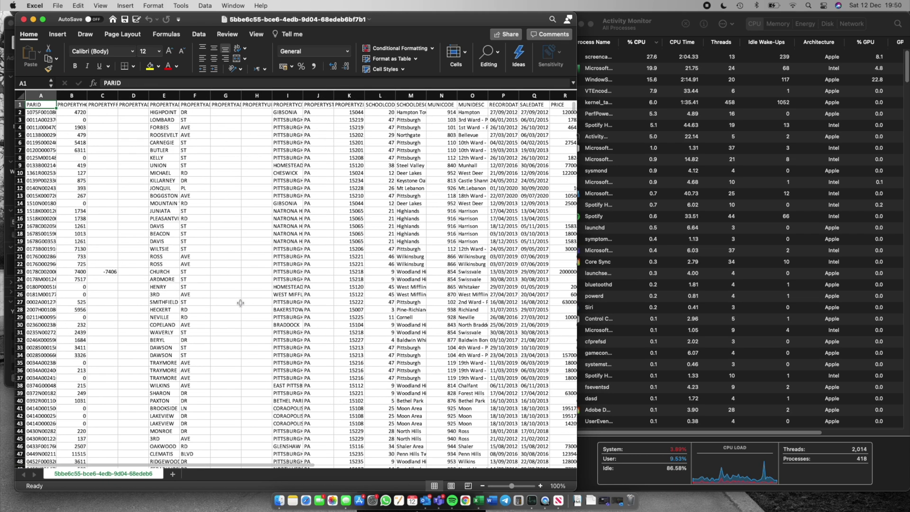
Step: Add PROPERTYHOUSENUM, PROPERTYFRACTION, PROPERTYADDRESSDIR, PROPERTYADDRESSSTREET, PROPERTYADDRESSSUF and PROPERTYCITY to the pivot table
left_click(442, 147)
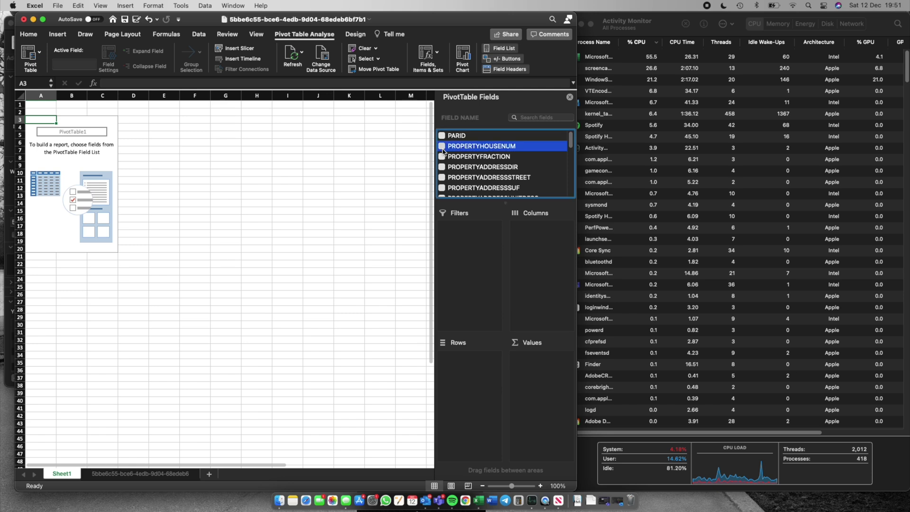
left_click(442, 157)
left_click(442, 167)
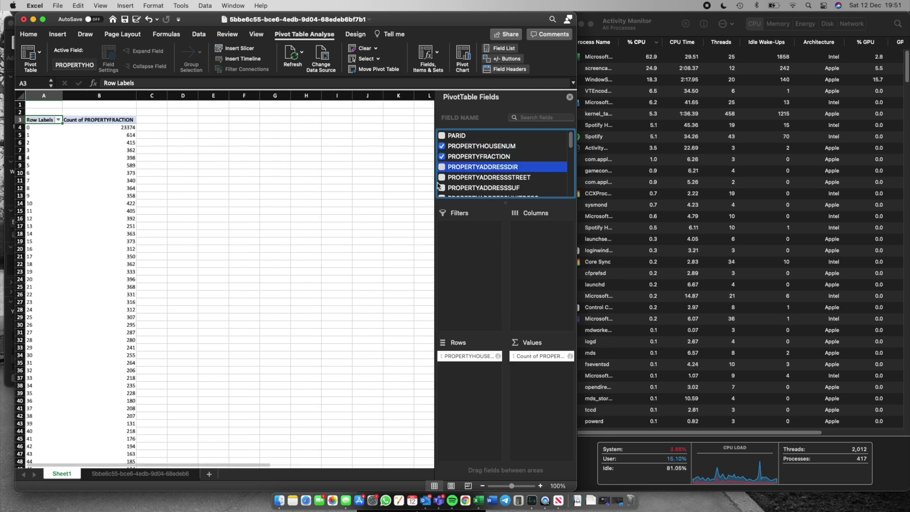
left_click(442, 178)
left_click(442, 188)
scroll(453, 183, "down", 5)
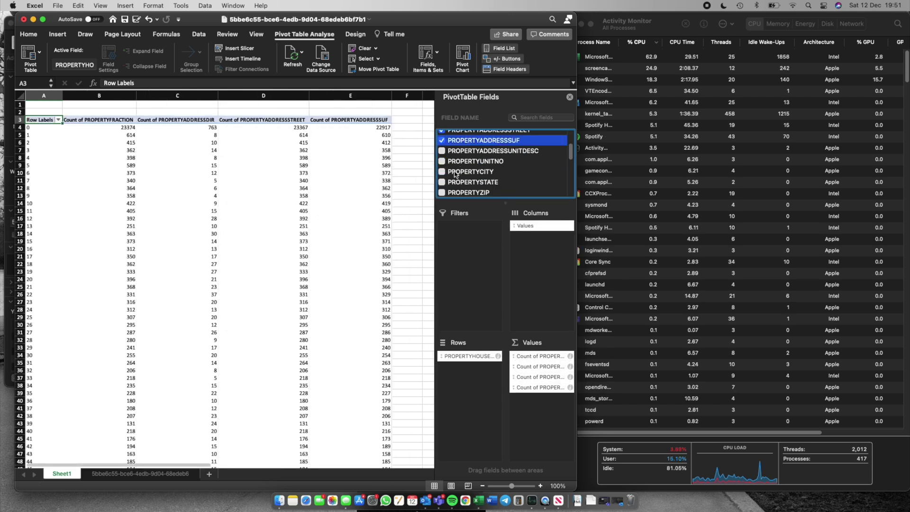
left_click(442, 172)
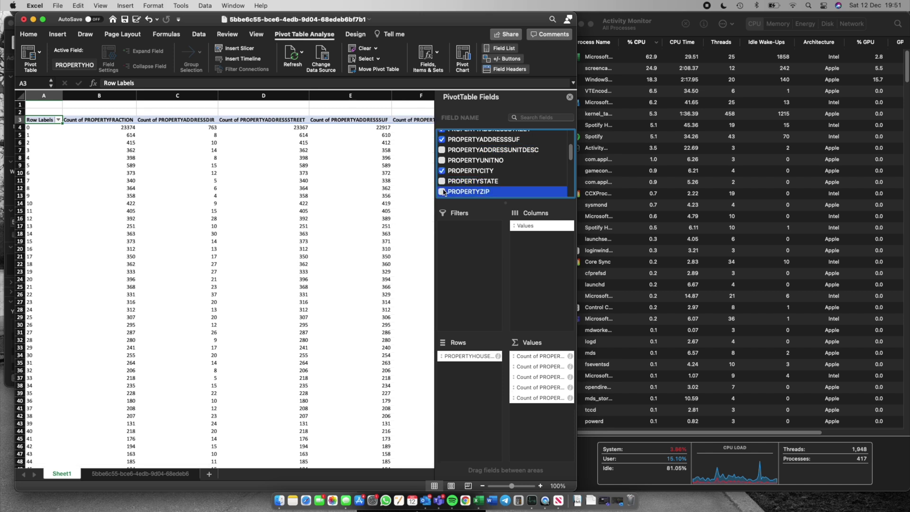
scroll(446, 190, "down", 4)
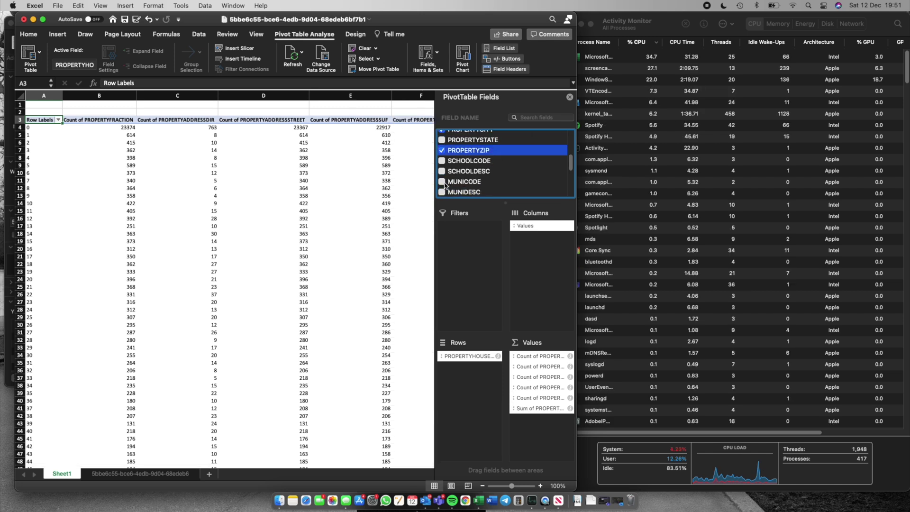
scroll(445, 189, "down", 1)
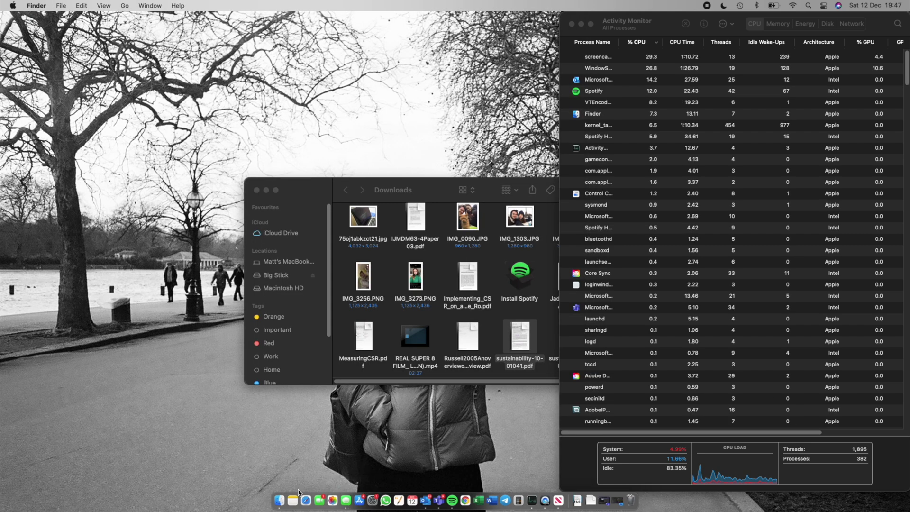
Step: Launch Safari, snap it to the left half, and open several bookmarked sites in new tabs
left_click(315, 496)
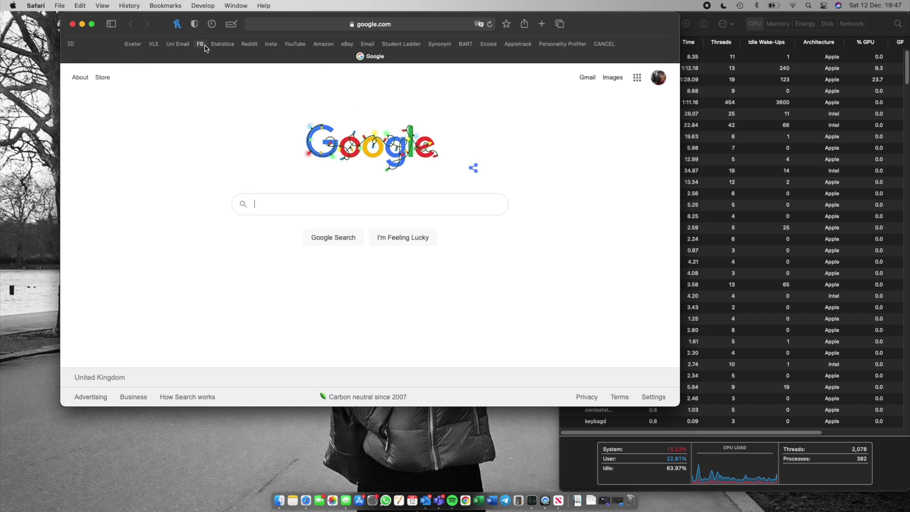
left_click_drag(681, 44, 576, 45)
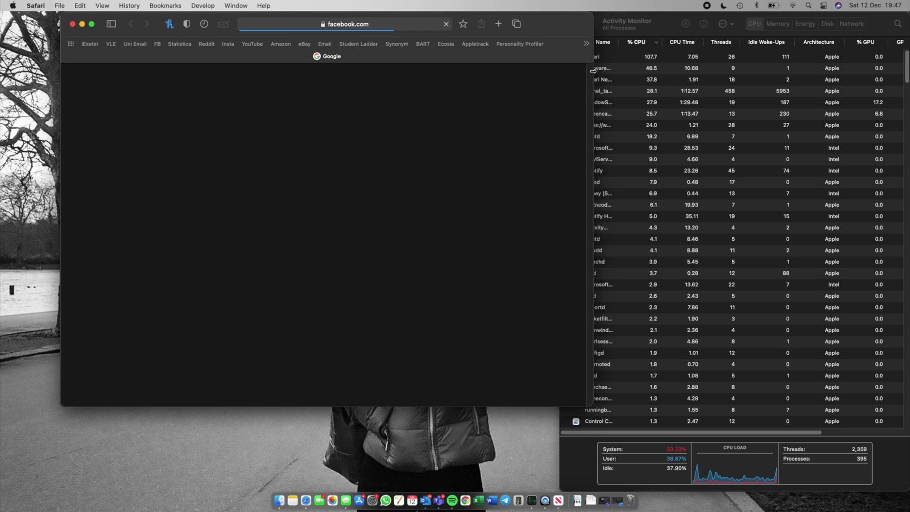
key("super+t")
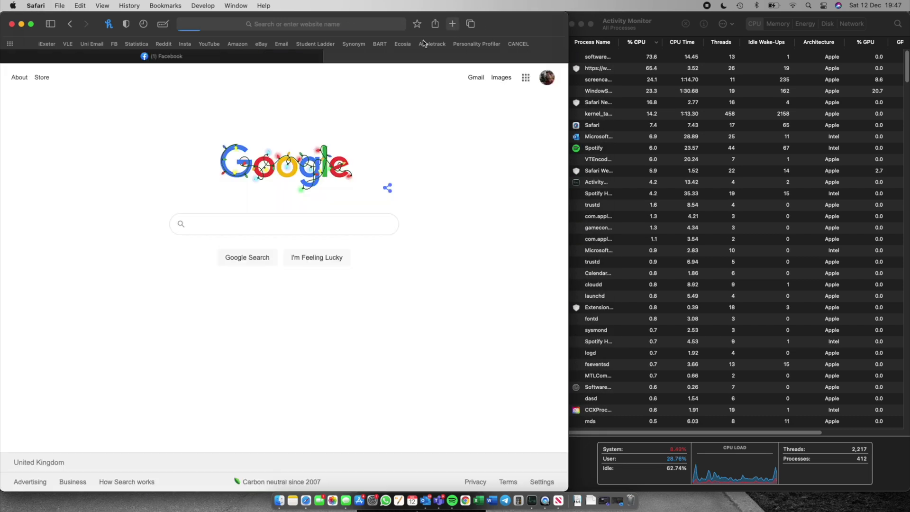
left_click(452, 24)
key("super+shift+t")
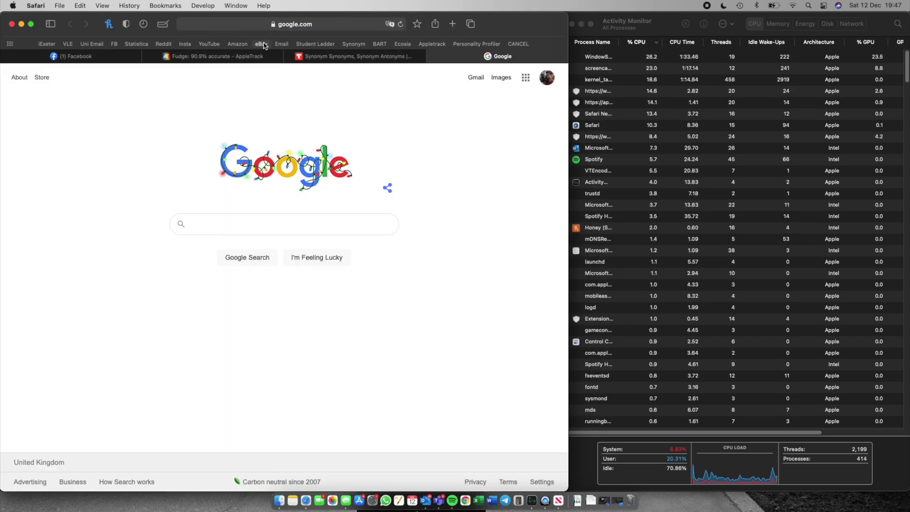
key("super+shift+t")
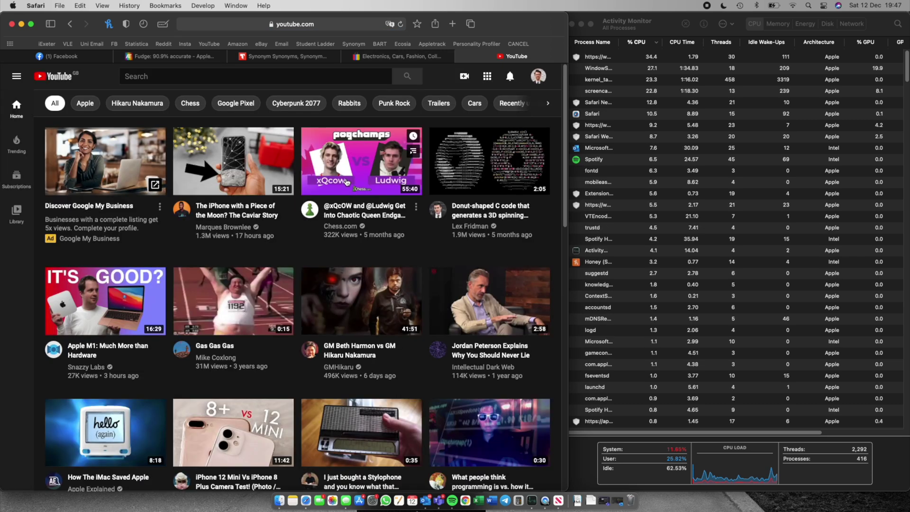
Step: Play the xQcOW and Ludwig chess video, skipping the ad, and switch between it and reddit
left_click(347, 183)
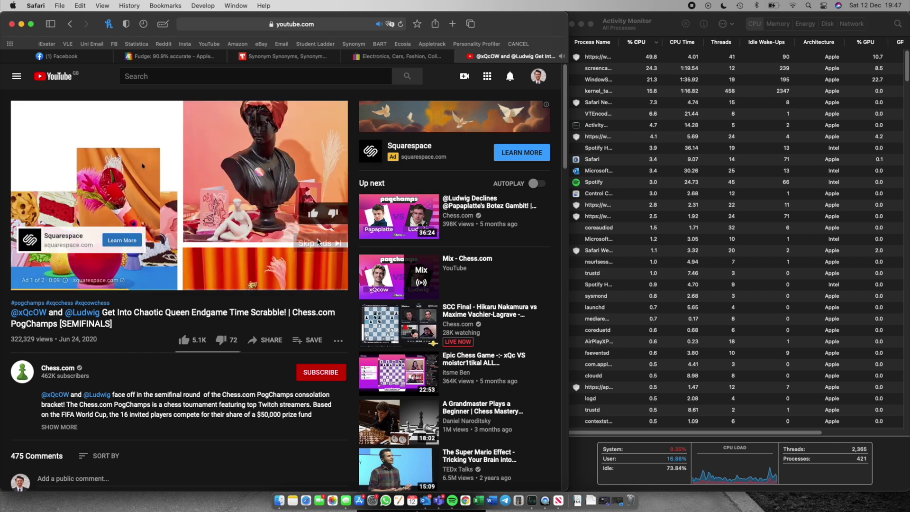
left_click(318, 243)
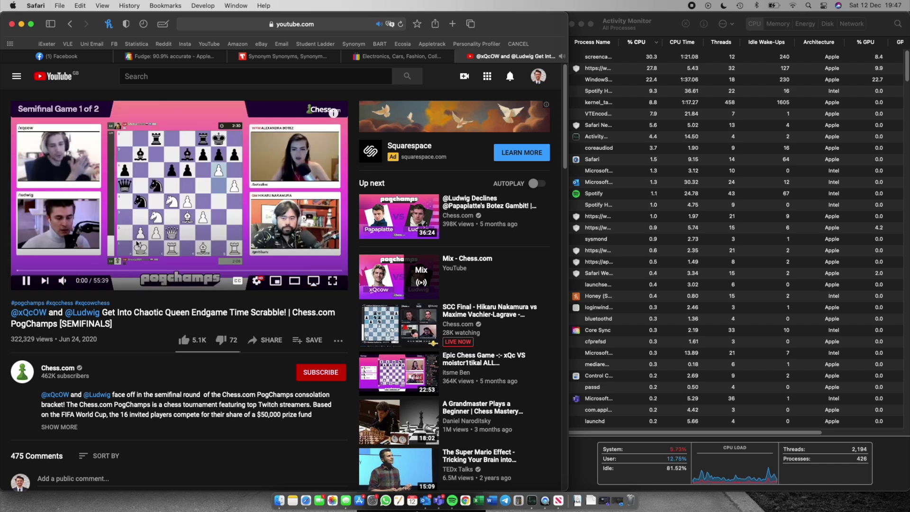
key("super+t")
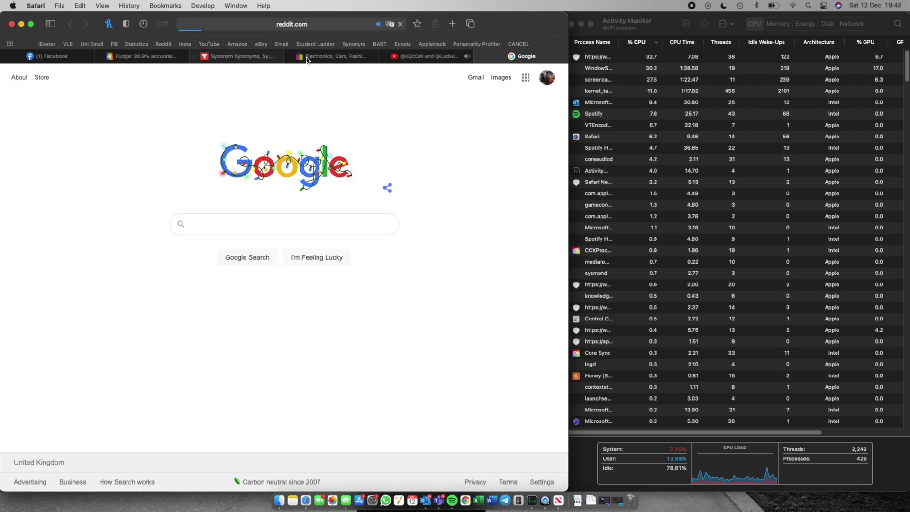
left_click(410, 61)
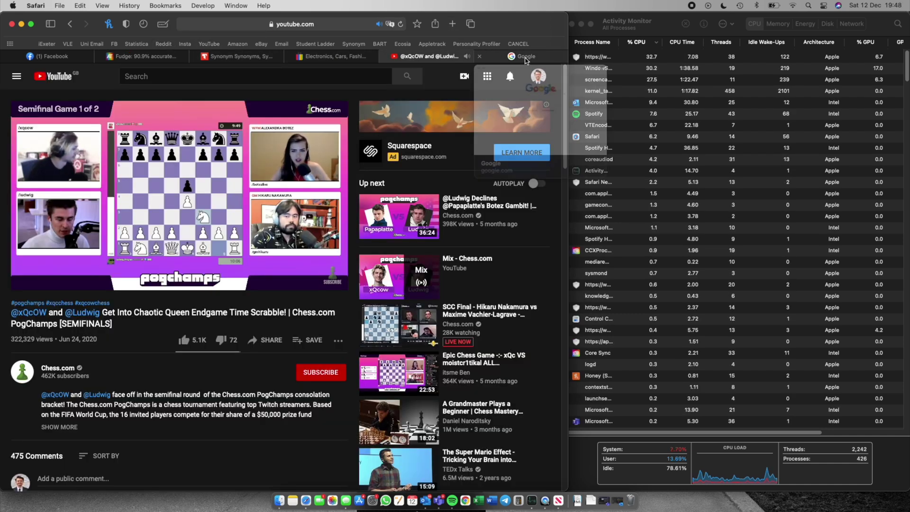
left_click(526, 59)
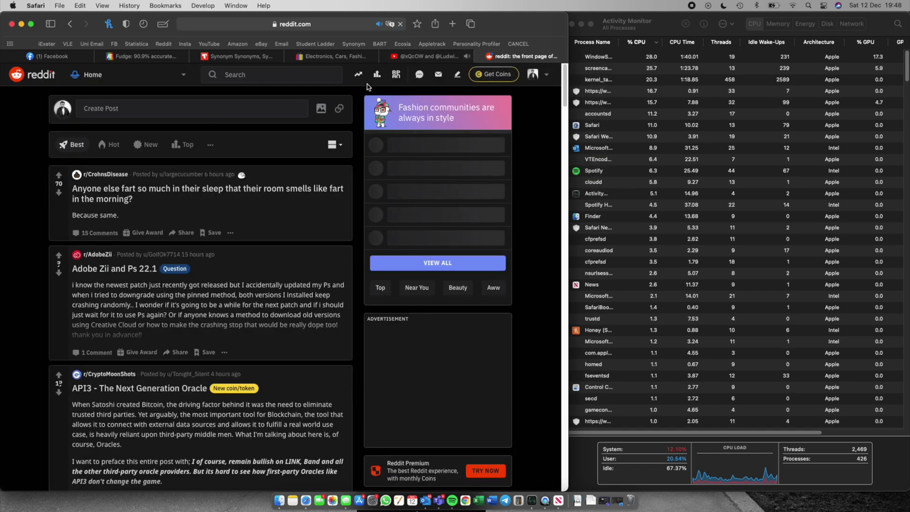
left_click(419, 57)
left_click(543, 53)
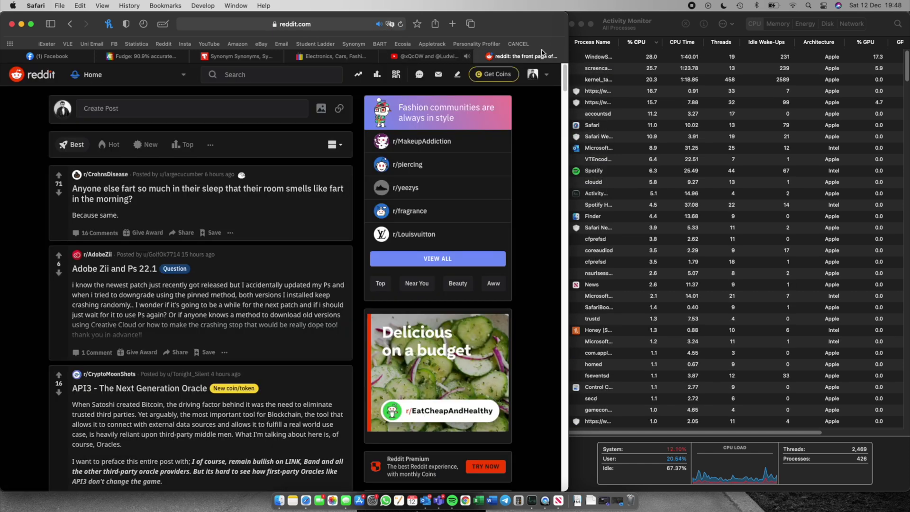
left_click(452, 23)
Step: Google 'cSR PDF' and open the first ResearchGate result, then return to the results
key("super+l")
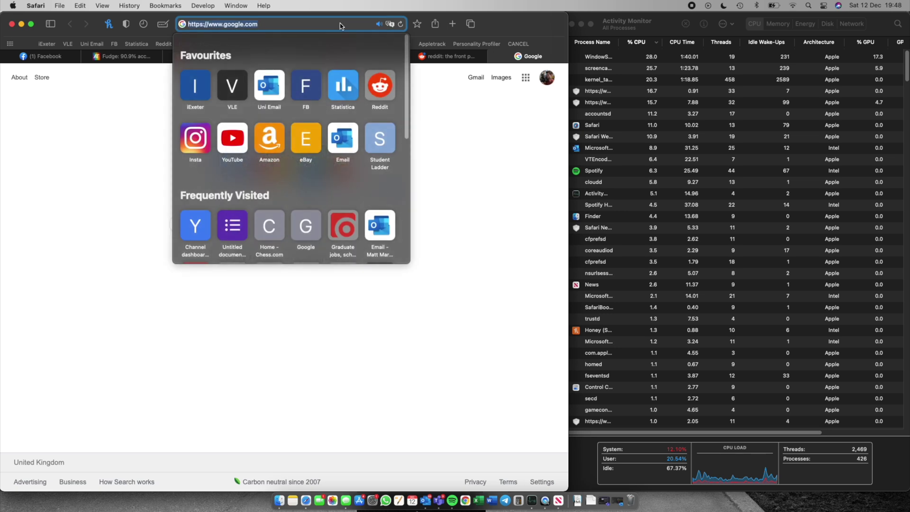
type("cSR PD")
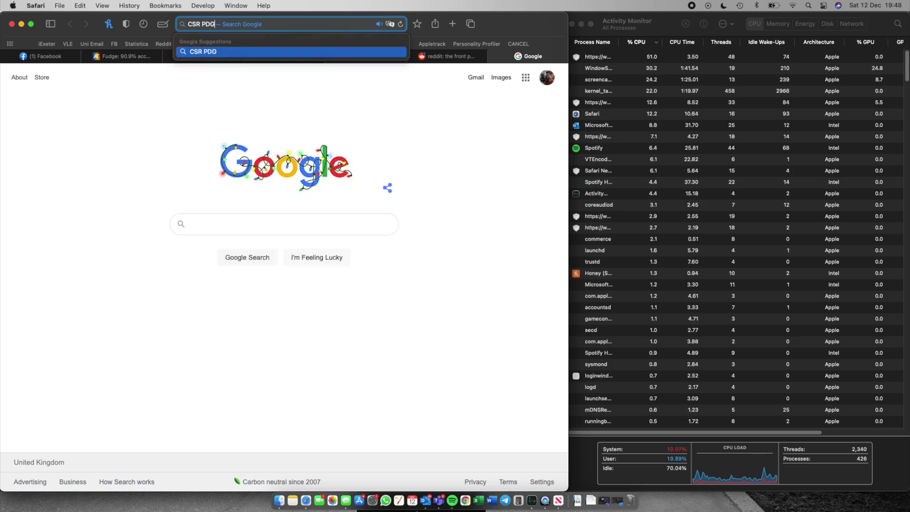
type("F")
key("Return")
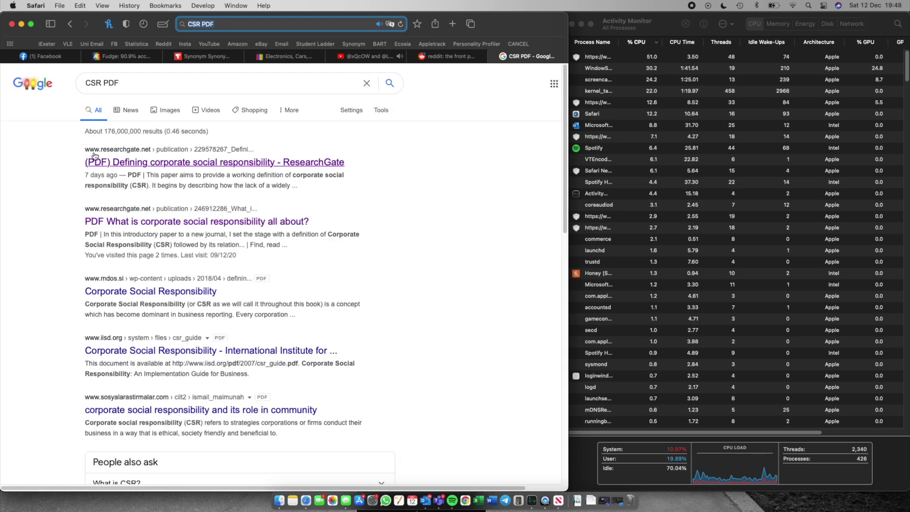
left_click(140, 150)
key("super+bracketleft")
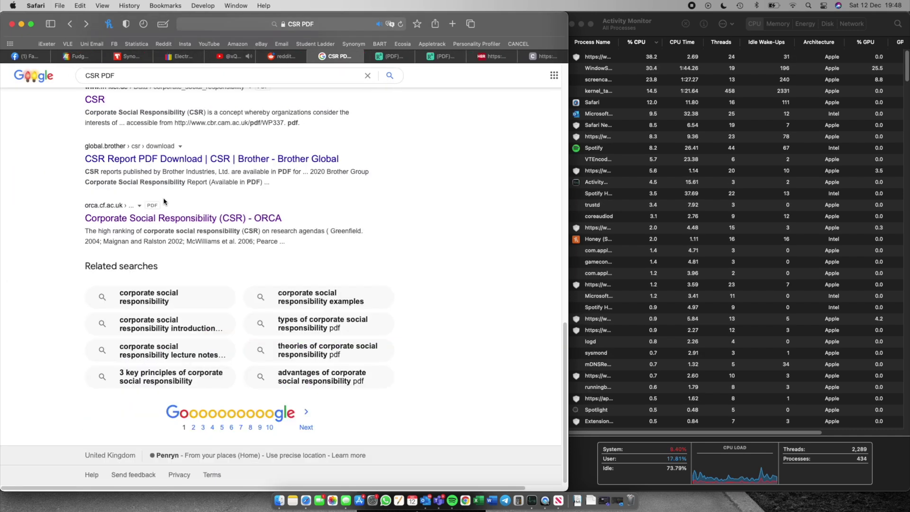
Step: Look through the ResearchGate and Harvard Business Review tabs and close the ccl.org tab
left_click(340, 58)
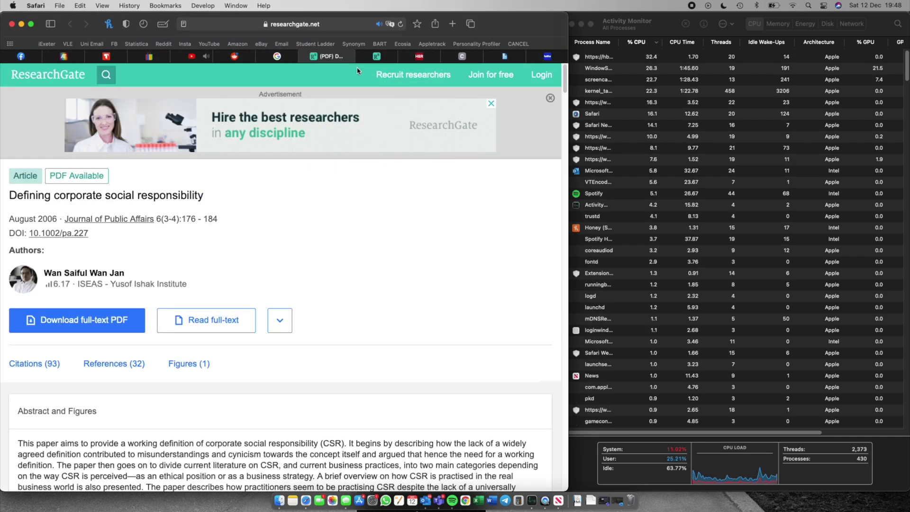
left_click(371, 59)
left_click(417, 56)
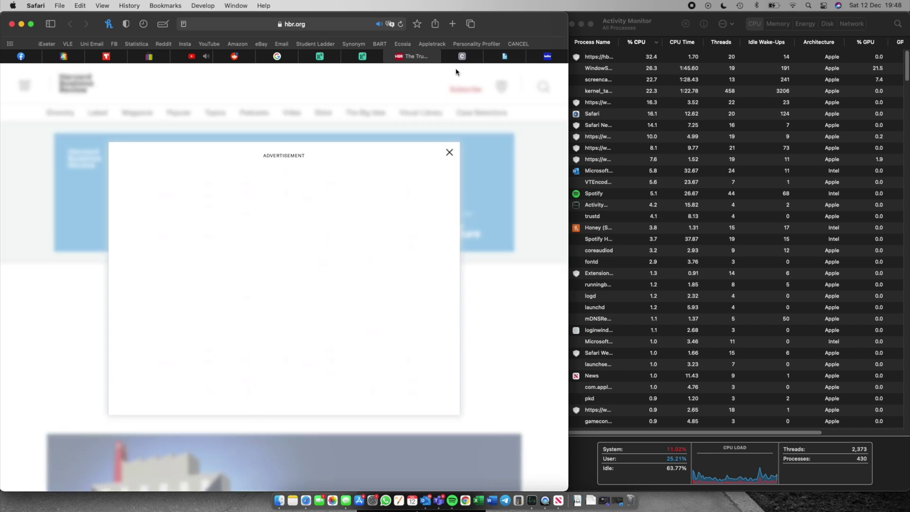
left_click(462, 57)
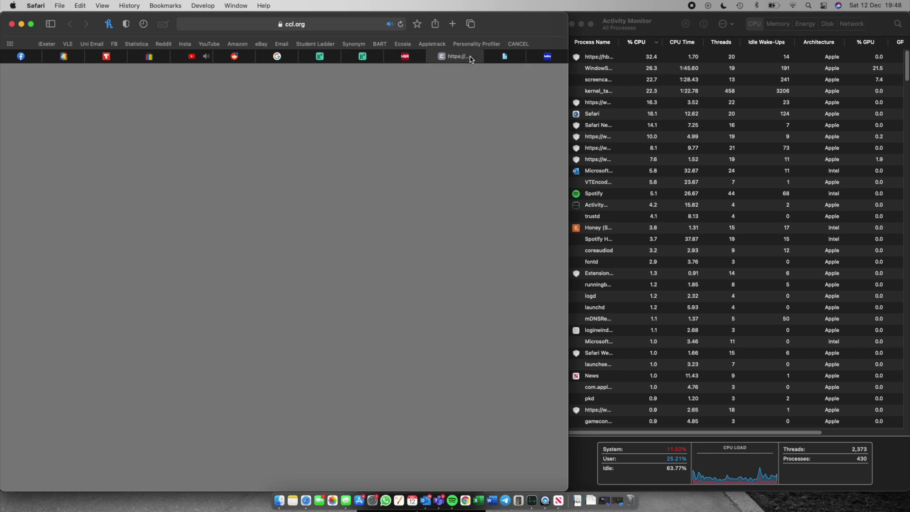
left_click(433, 57)
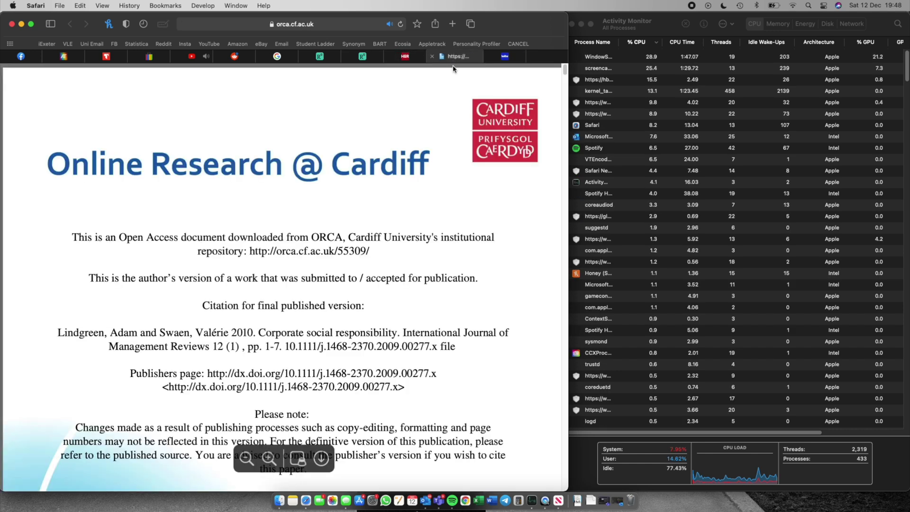
left_click(553, 56)
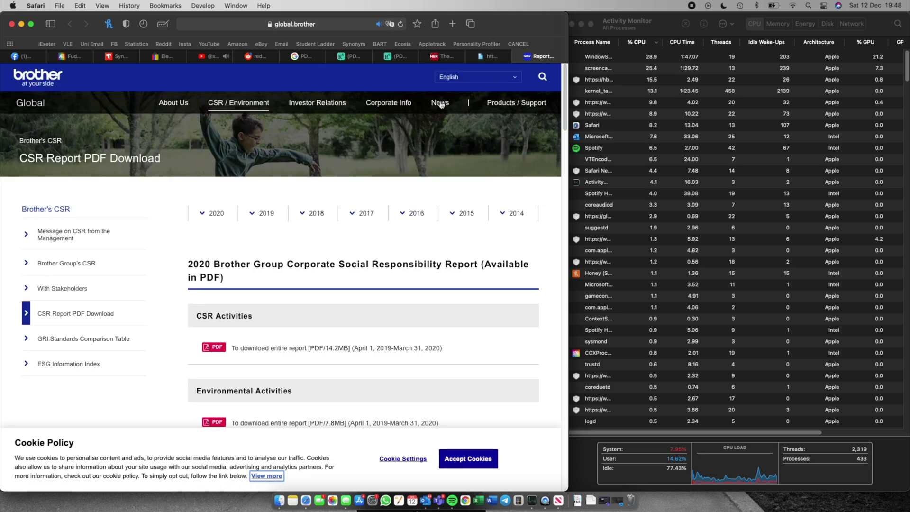
scroll(359, 236, "down", 10)
Step: Check the Facebook and thesaurus.com tabs and close the YouTube tab
left_click(17, 57)
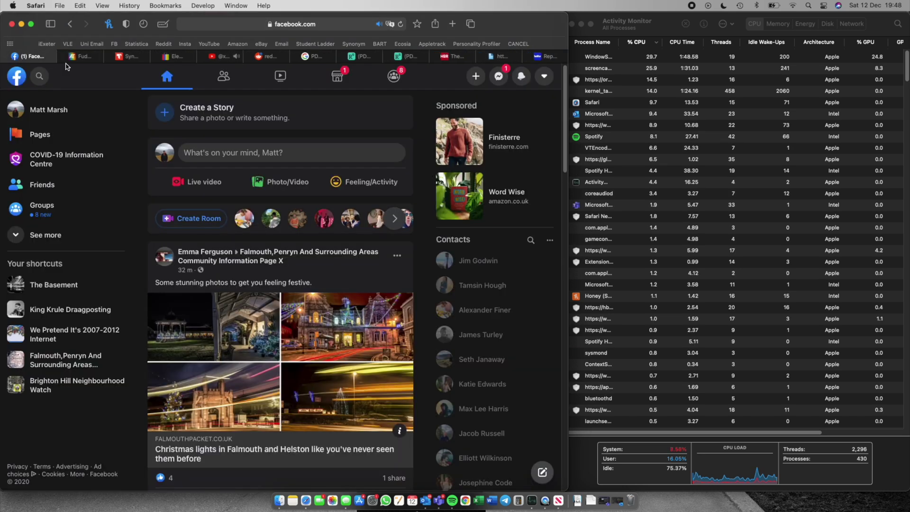
left_click(79, 57)
left_click(124, 57)
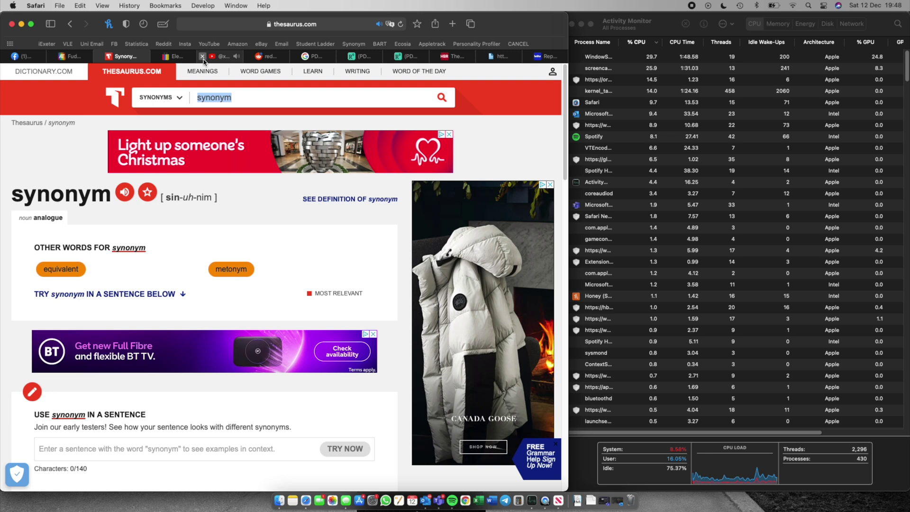
left_click(202, 56)
Step: Cycle through the remaining tabs and open the ResearchGate article 'Defining corporate social responsibility'
left_click(211, 57)
left_click(258, 56)
left_click(310, 56)
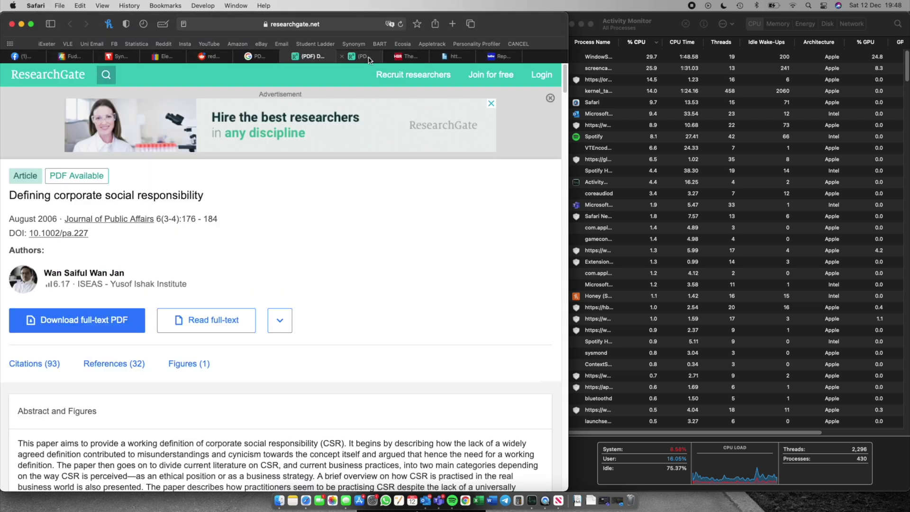
left_click(365, 56)
left_click(405, 57)
left_click(450, 57)
left_click(493, 57)
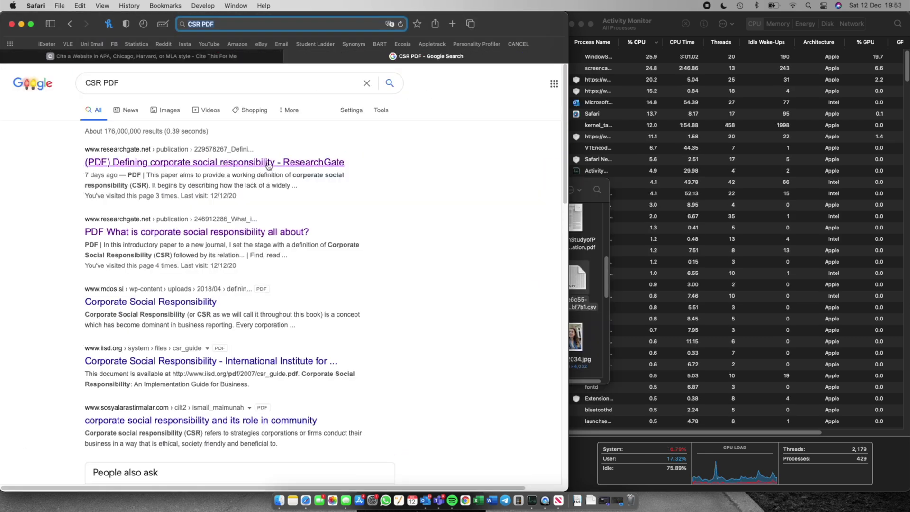
left_click(171, 152)
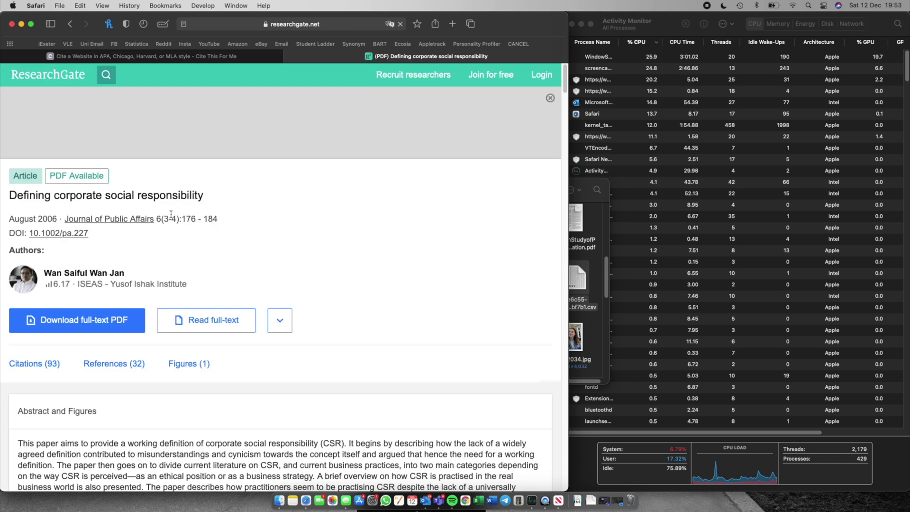
Step: Copy the article's URL and search for it as a website source in Cite This For Me
scroll(170, 214, "down", 5)
left_click(280, 25)
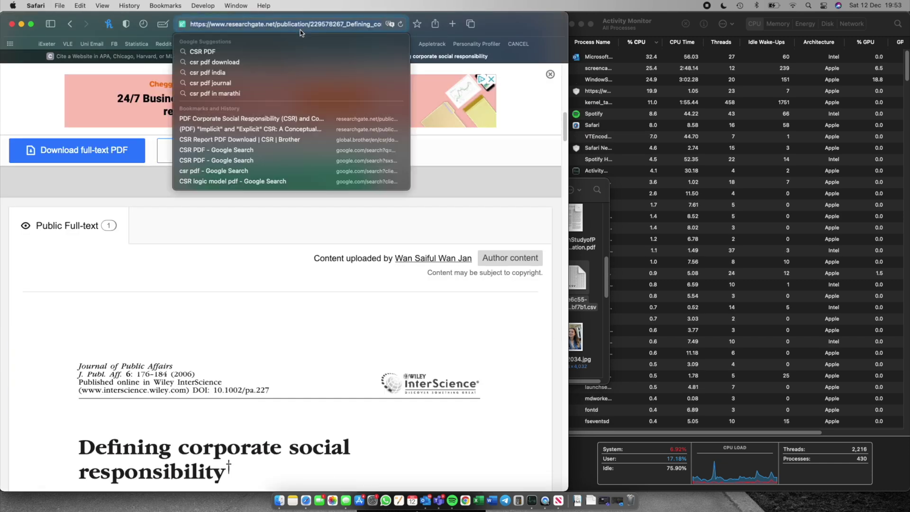
left_click(122, 56)
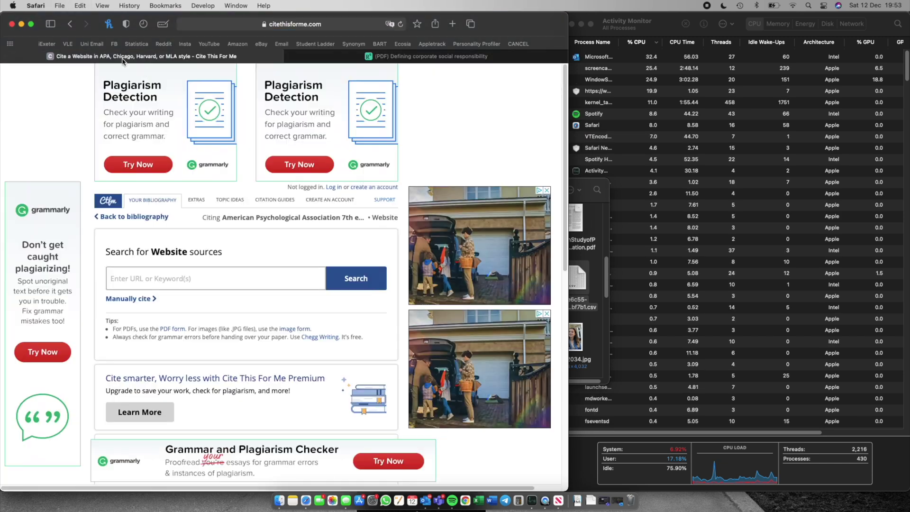
left_click(220, 271)
left_click(349, 288)
Step: Cite the ResearchGate result and complete the citation, bringing the bibliography to 7 references
left_click(366, 264)
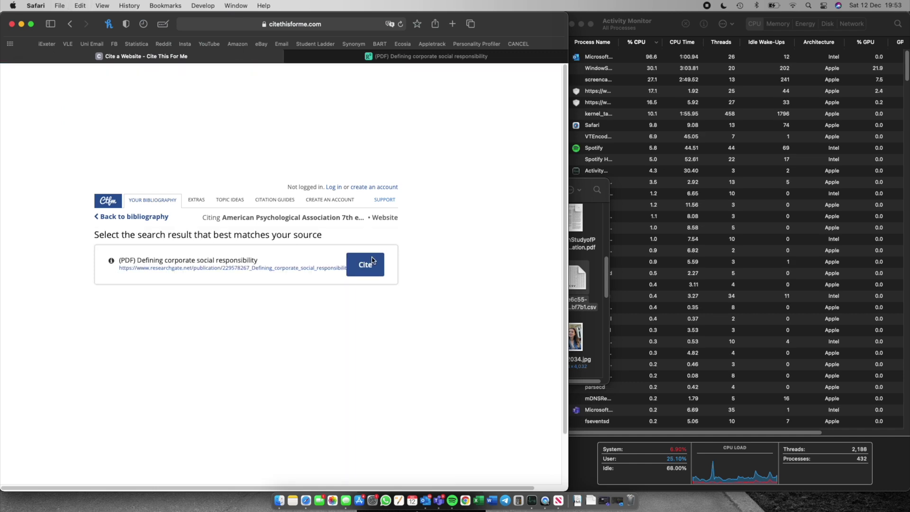
left_click(267, 429)
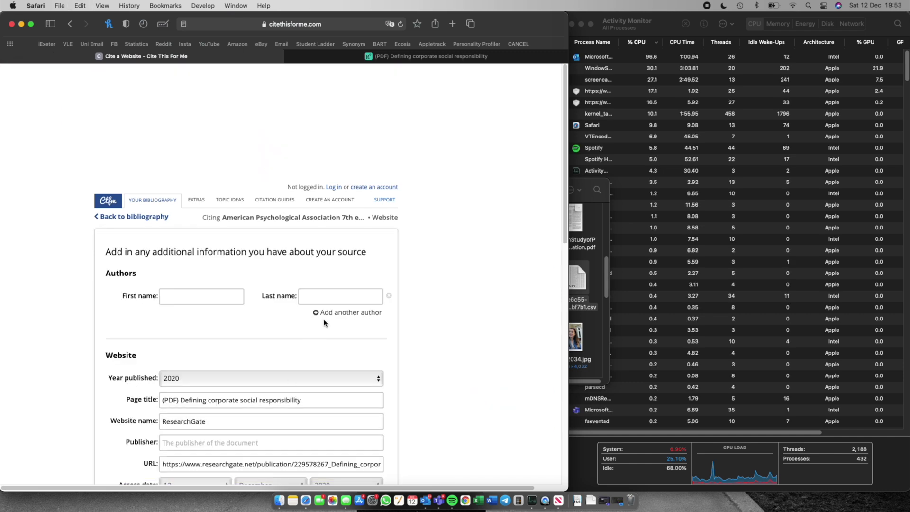
scroll(332, 413, "down", 15)
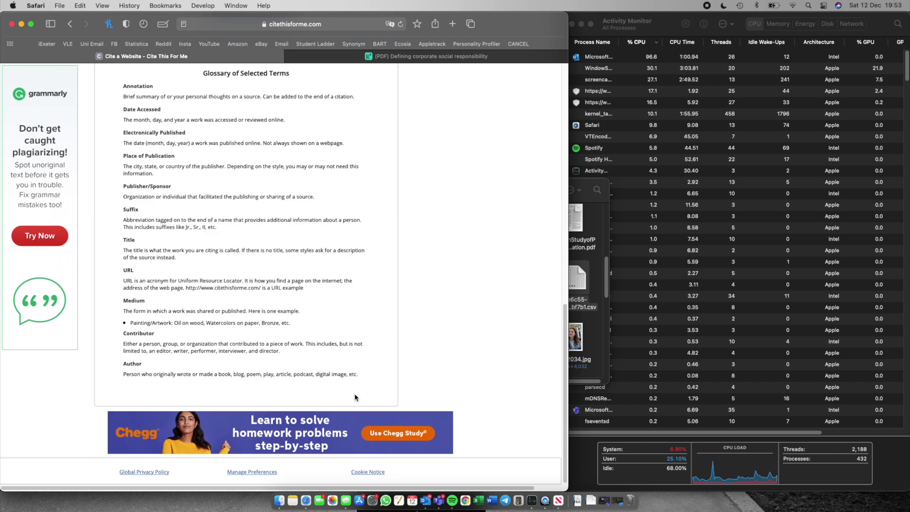
scroll(332, 370, "up", 7)
left_click(236, 371)
scroll(319, 368, "down", 10)
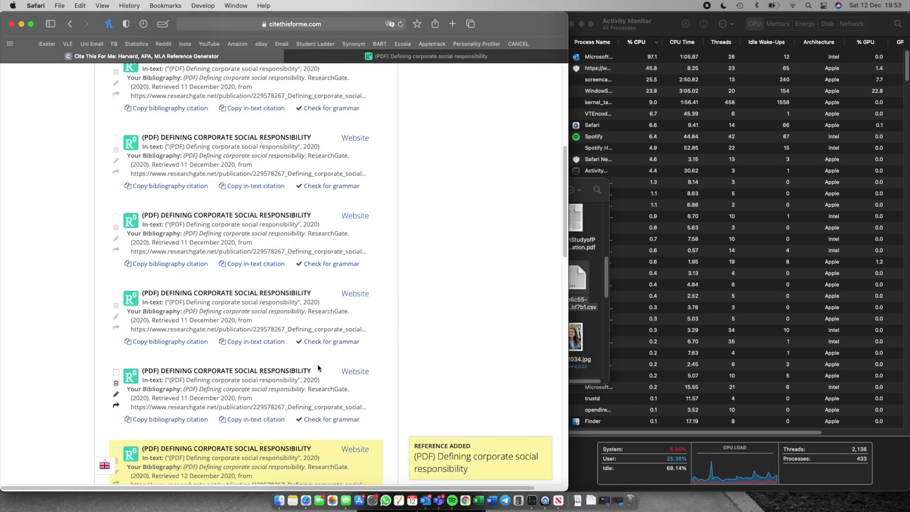
scroll(318, 368, "down", 10)
scroll(271, 217, "up", 20)
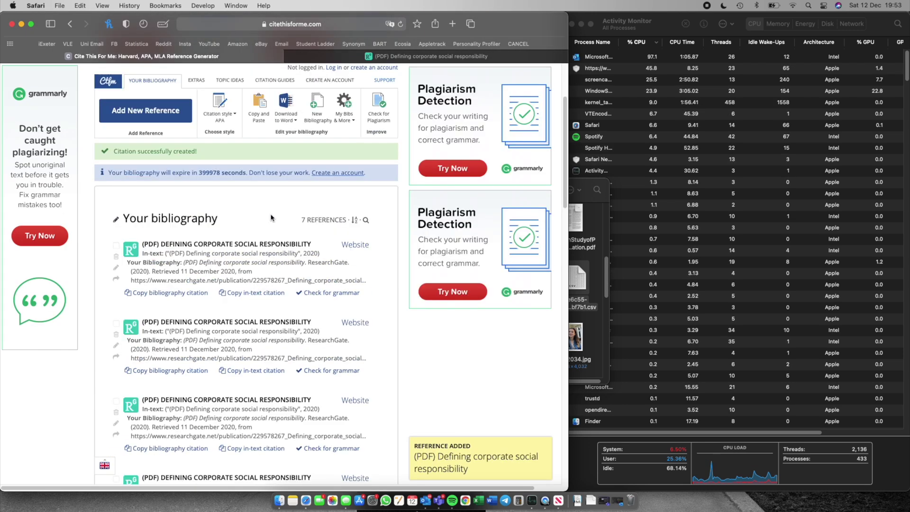
left_click(688, 175)
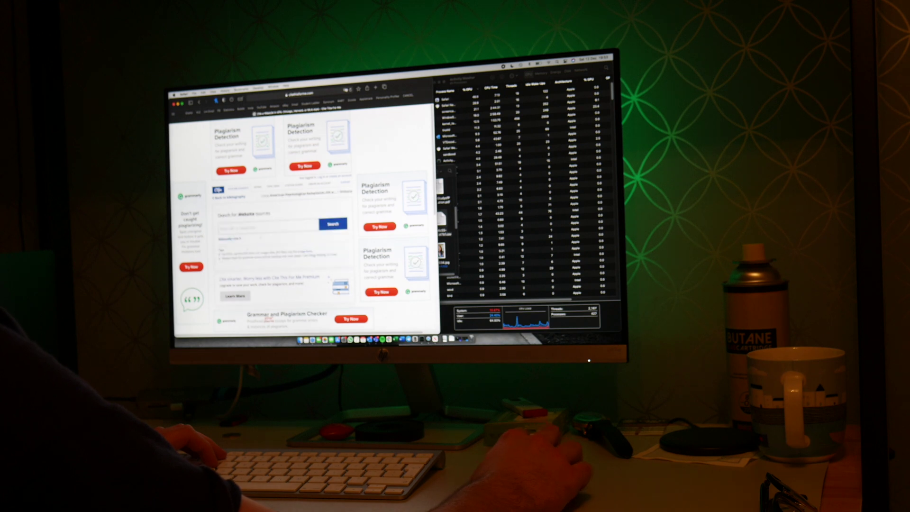
Step: In Safari, open a new tab and Google 'CSR PDF'
key("super+t")
key("super+l")
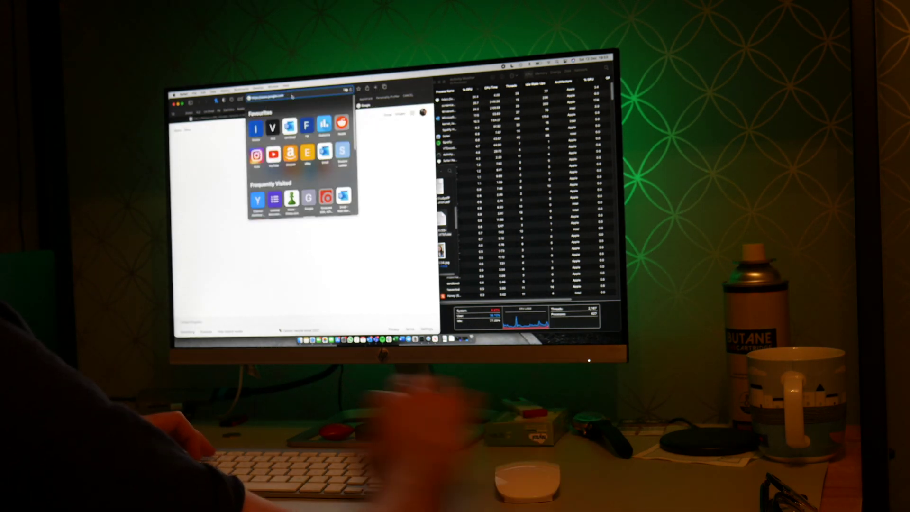
type("CSR PDF")
key("Return")
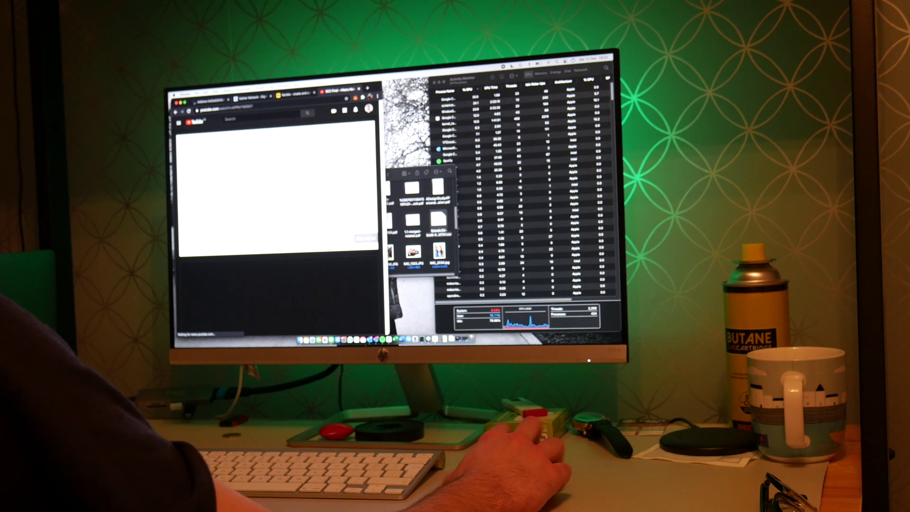
Step: In Chrome, skip the live-stream ad, open a new tab, and switch to the Gather Network tab
left_click(365, 238)
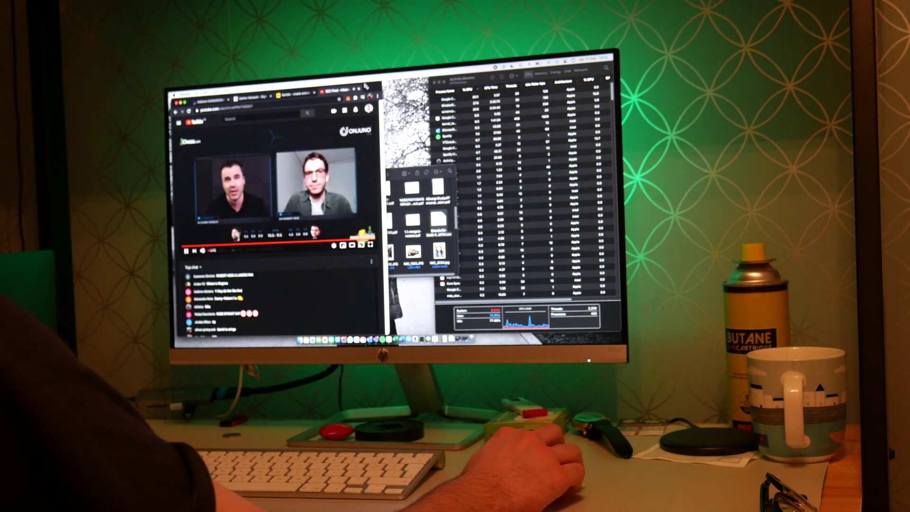
left_click(366, 87)
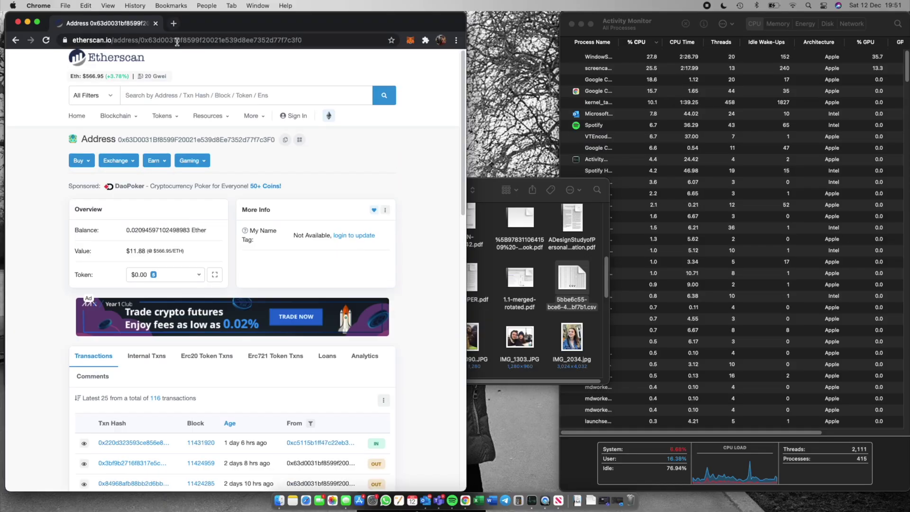
left_click(251, 24)
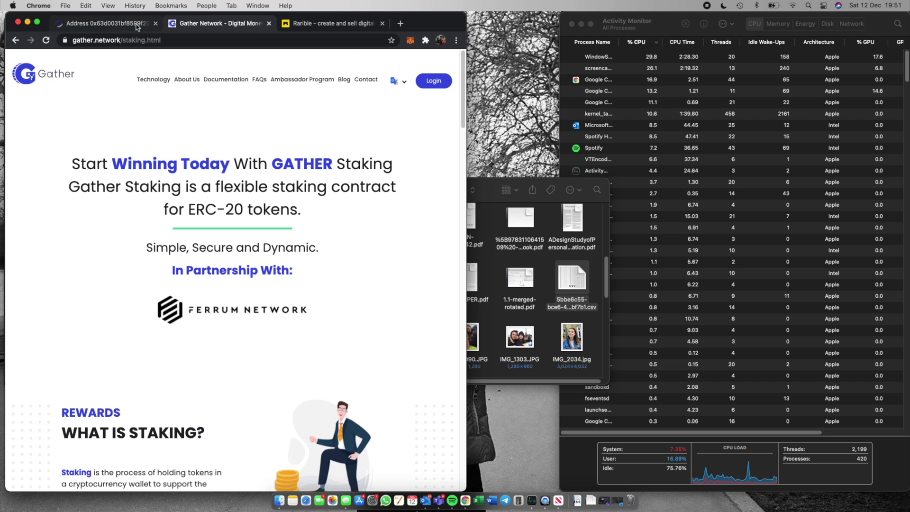
Step: Load YouTube in a new Chrome tab
key("ctrl+t")
type("youtube")
key("Return")
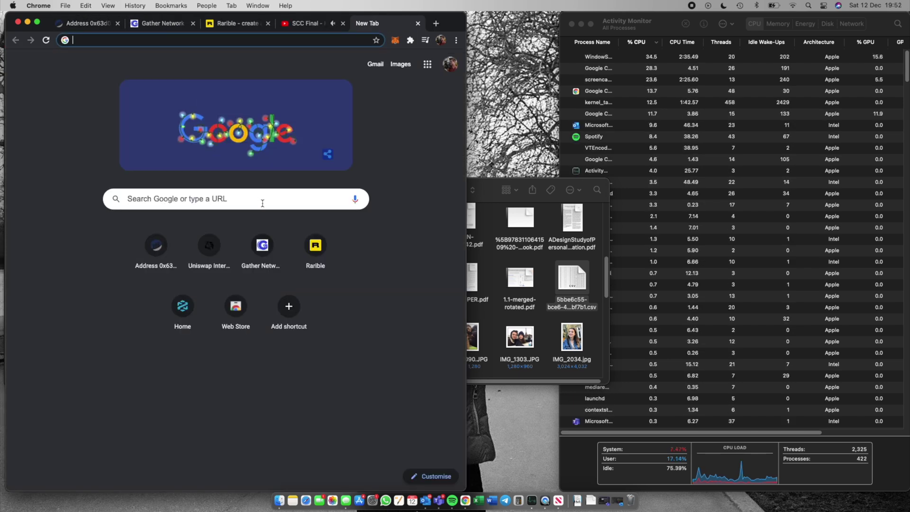
Step: Search 'CSR PDf' and go through the five ResearchGate CSR paper tabs
type("CSR PDf")
key("Return")
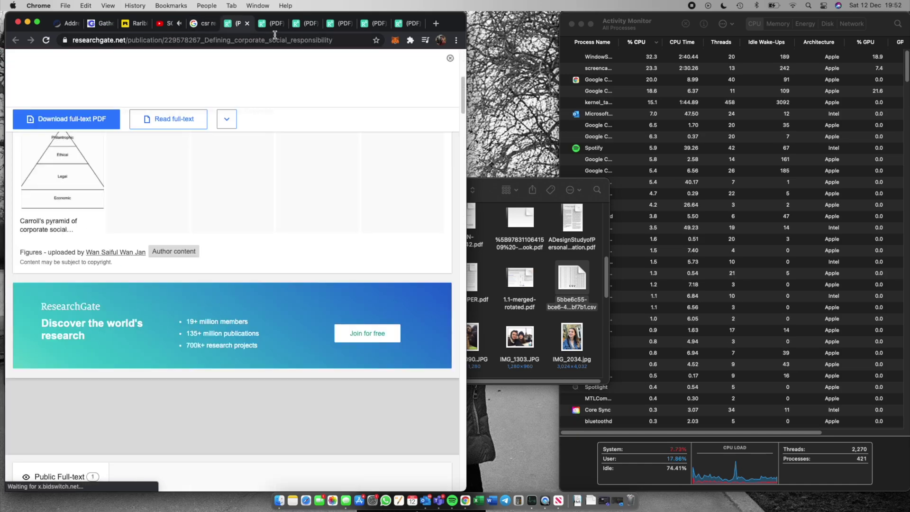
left_click(272, 23)
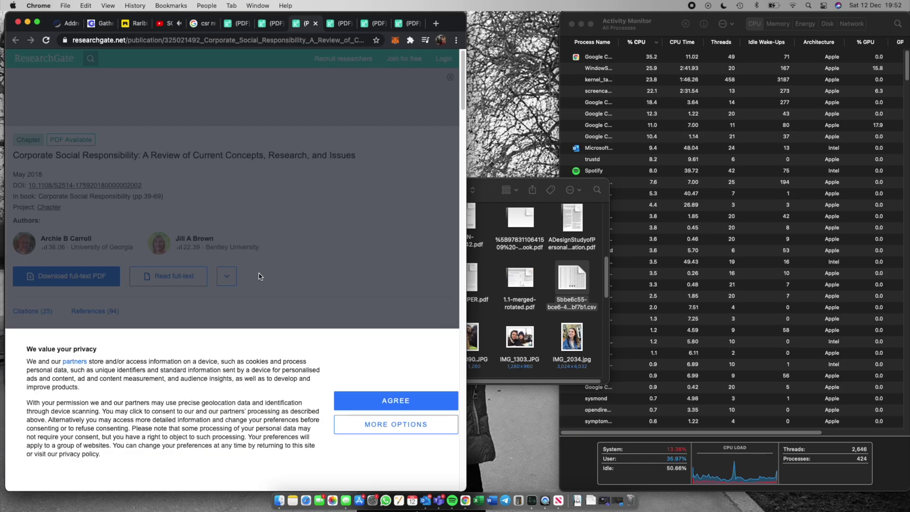
left_click(306, 23)
left_click(341, 24)
left_click(375, 23)
left_click(409, 24)
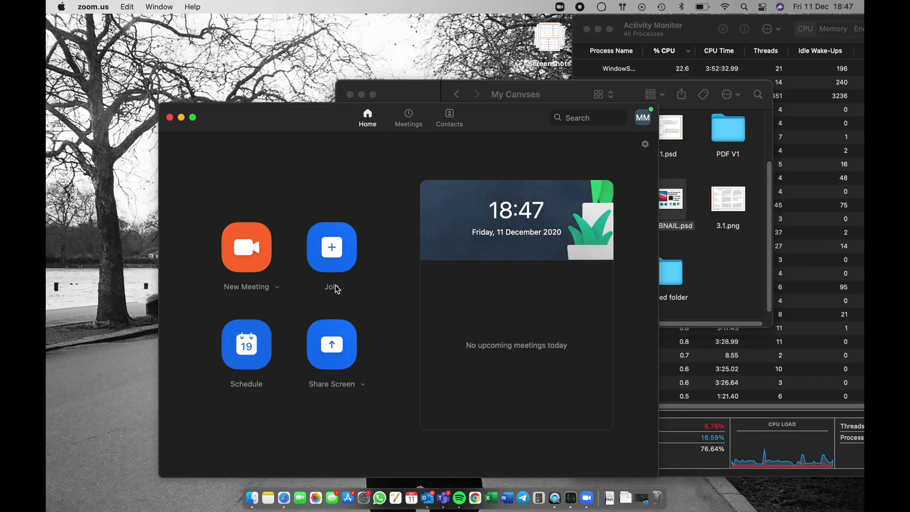
Step: Start a new Zoom meeting and join it with computer audio
left_click(260, 290)
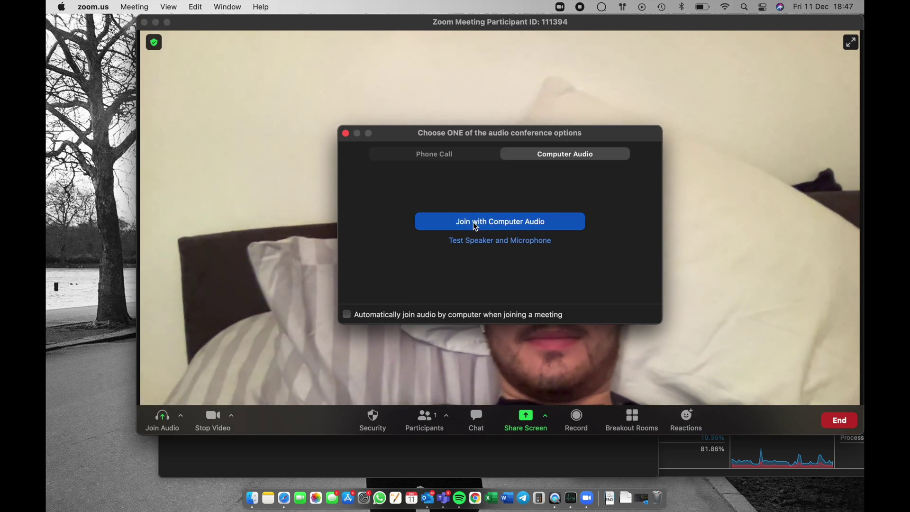
left_click(473, 222)
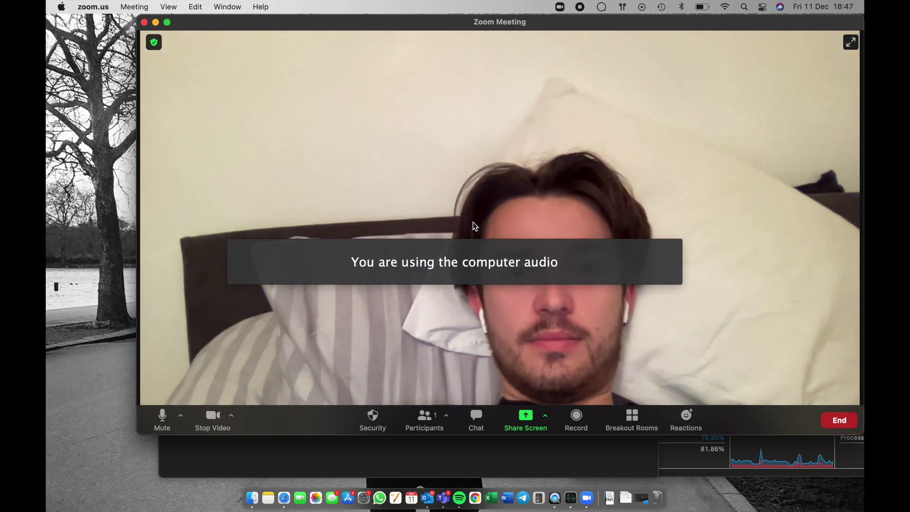